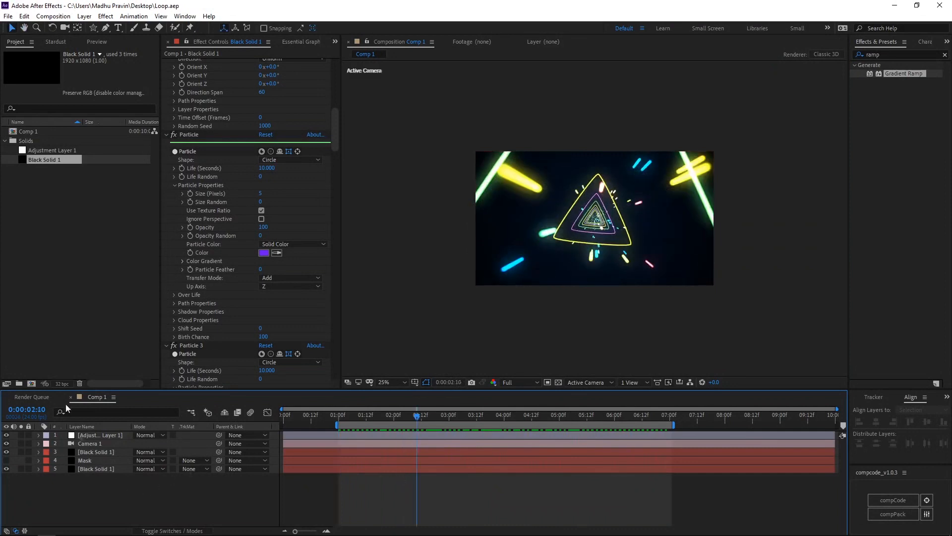
Create a new 1920 x 1080, 24 fps, 10-second composition and add a full-frame black solid layer to it.
click(31, 384)
click(433, 366)
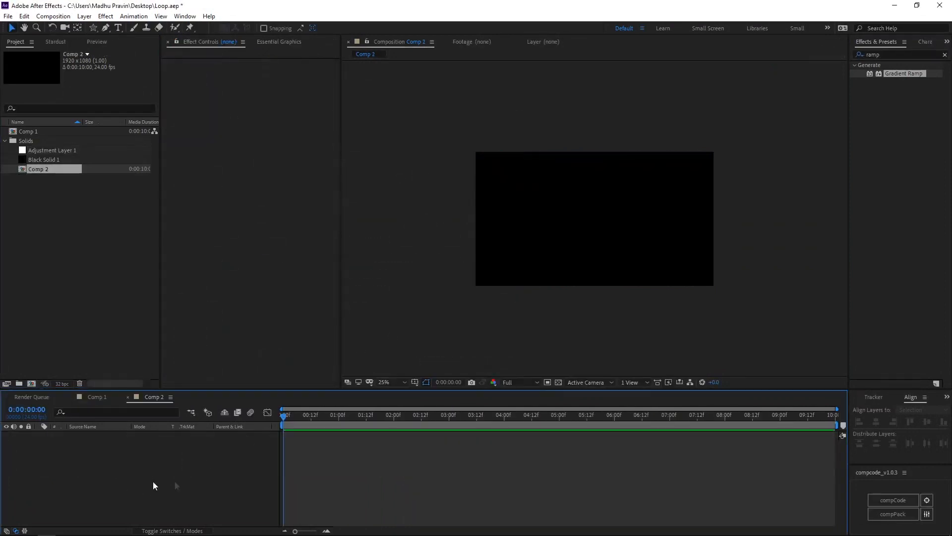
right_click(112, 461)
mouse_move(132, 353)
click(317, 318)
click(463, 369)
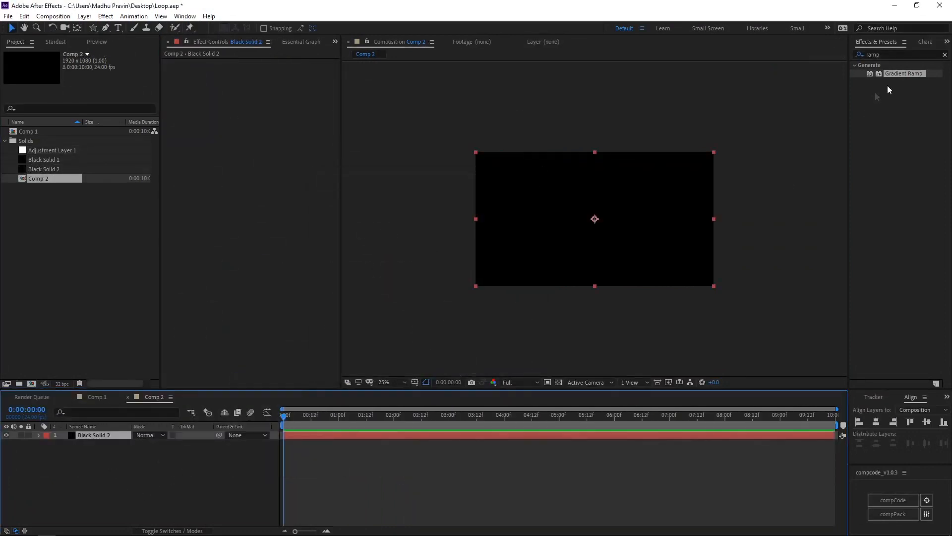
Apply Gradient Ramp to the black solid and set its end color to dark blue 020C25.
drag(904, 73, 634, 237)
click(263, 97)
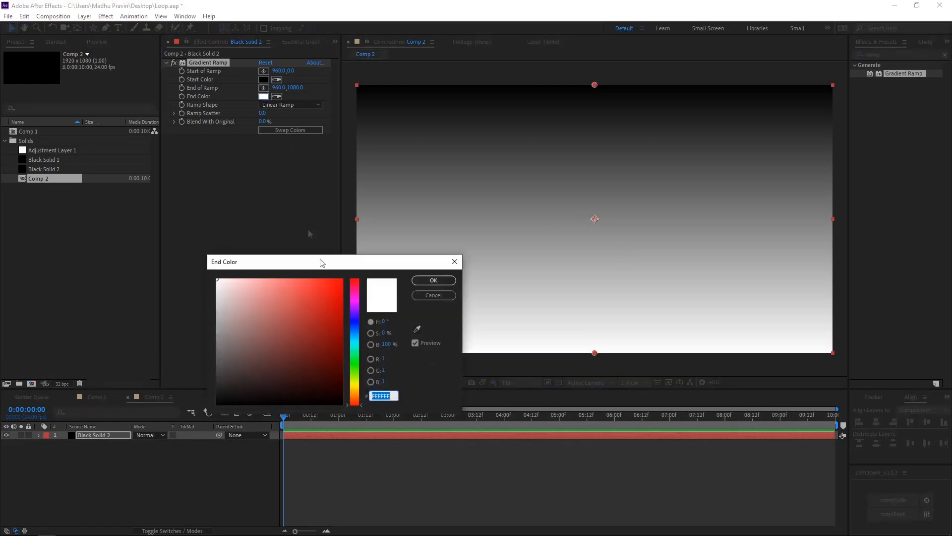
click(354, 323)
drag(329, 315, 339, 383)
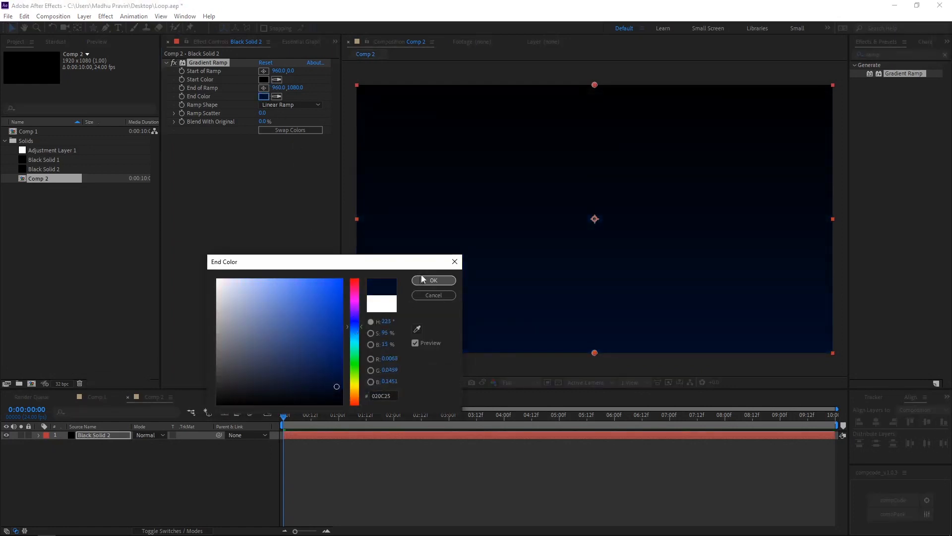
click(422, 279)
Make the ramp radial with swapped colors, starting at the frame's center and ending outside its lower-left corner at about -140, 1236.
click(299, 105)
click(280, 126)
scroll(584, 201, down, 2)
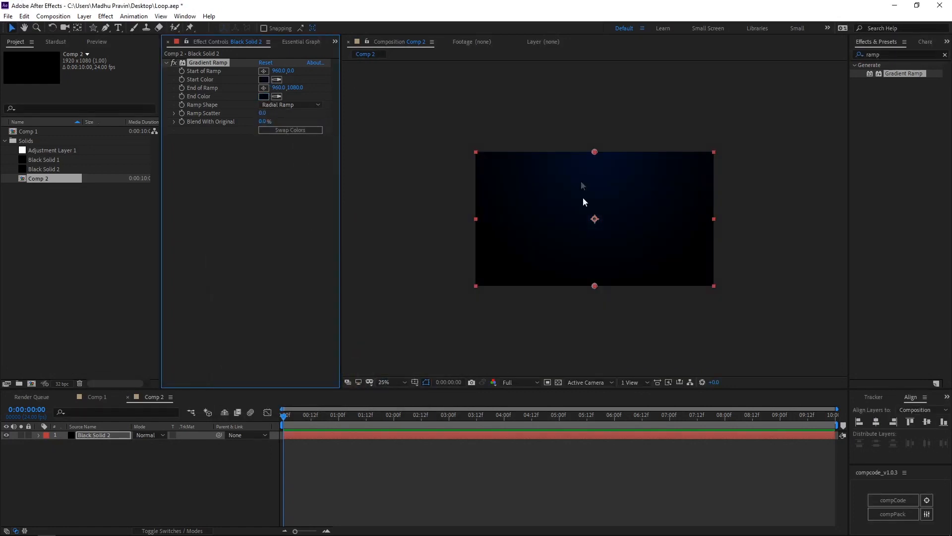
drag(595, 286, 459, 304)
drag(594, 152, 595, 218)
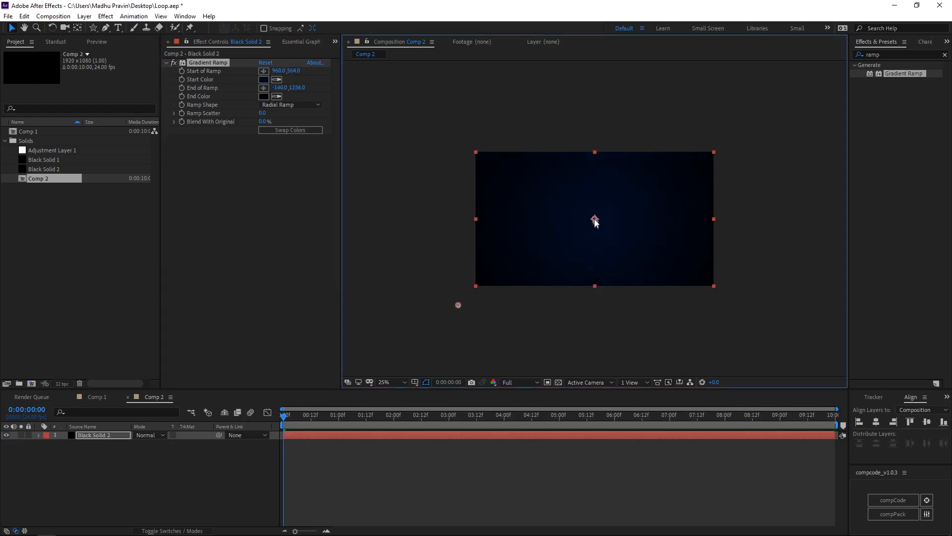
scroll(593, 229, up, 2)
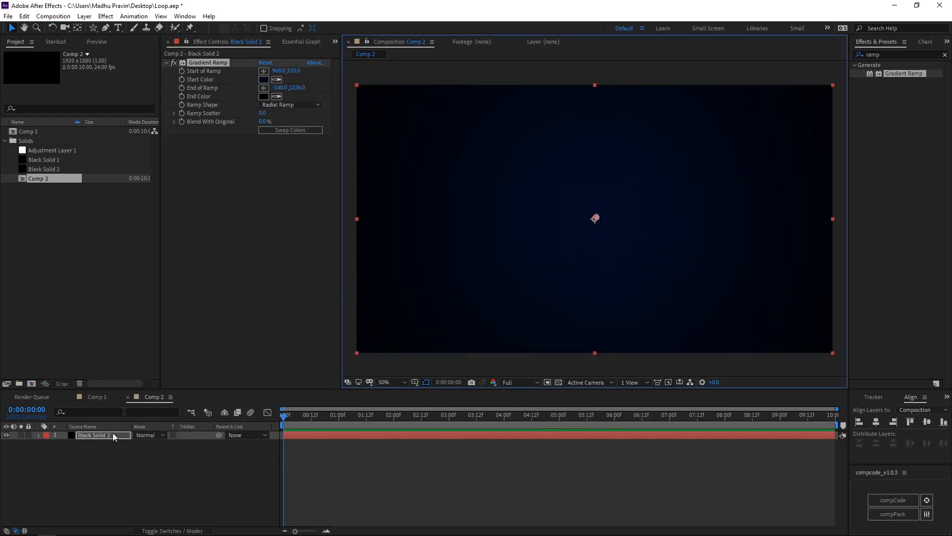
Add a second Black Solid 2 layer above the gradient, apply the Stardust effect to it and preview it around 0:00:01:09.
drag(43, 175, 94, 434)
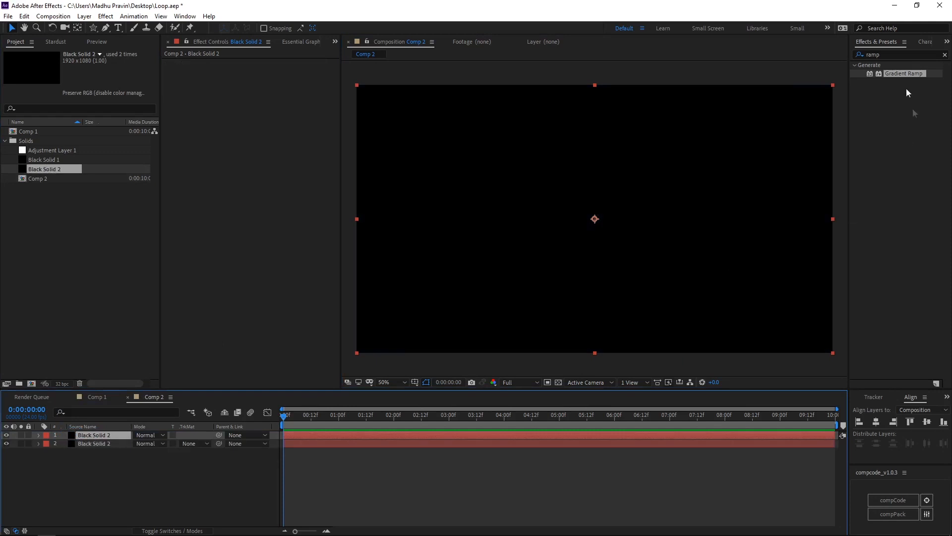
click(945, 55)
click(854, 225)
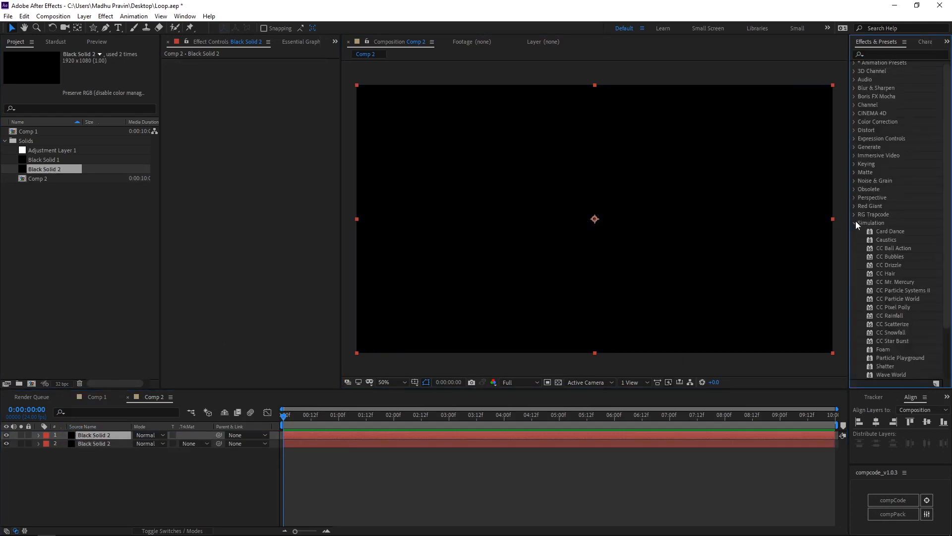
click(854, 225)
click(855, 242)
drag(880, 251, 598, 265)
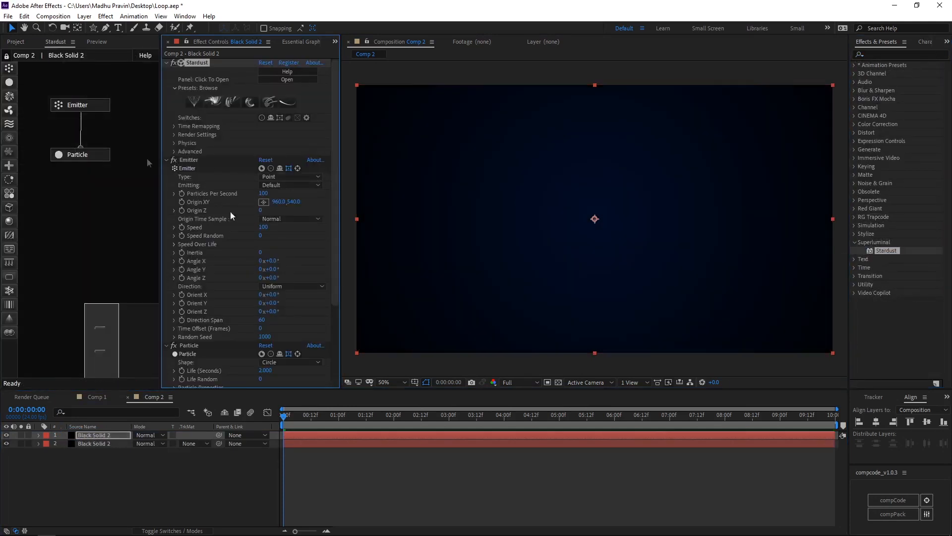
drag(293, 422, 359, 417)
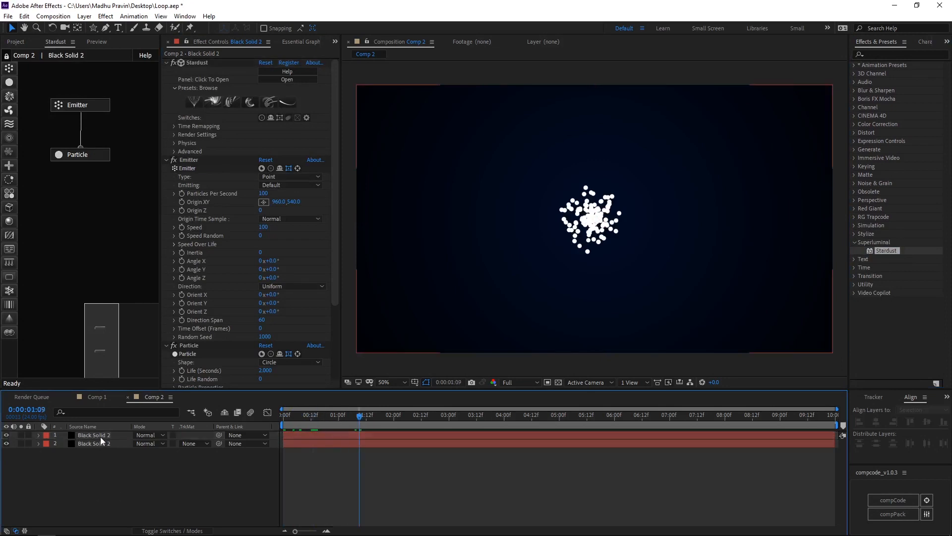
Add another Black Solid 2 layer at the top of the layer stack and rename it Mask\.
click(15, 41)
drag(43, 169, 100, 436)
key(Return)
text(Mask\)
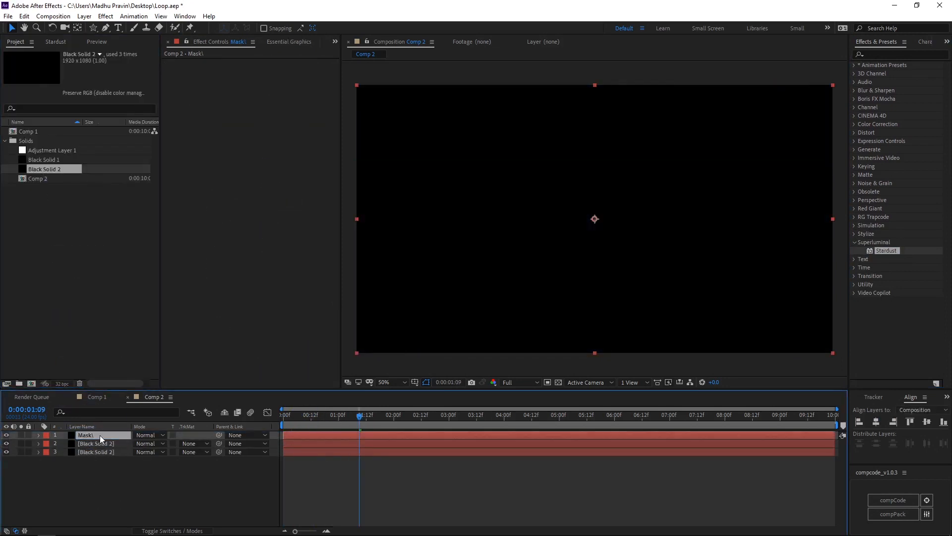
Show the Title/Action Safe guides and draw a three-point polygon shape layer from the frame's center, about 489 px in outer radius.
click(415, 382)
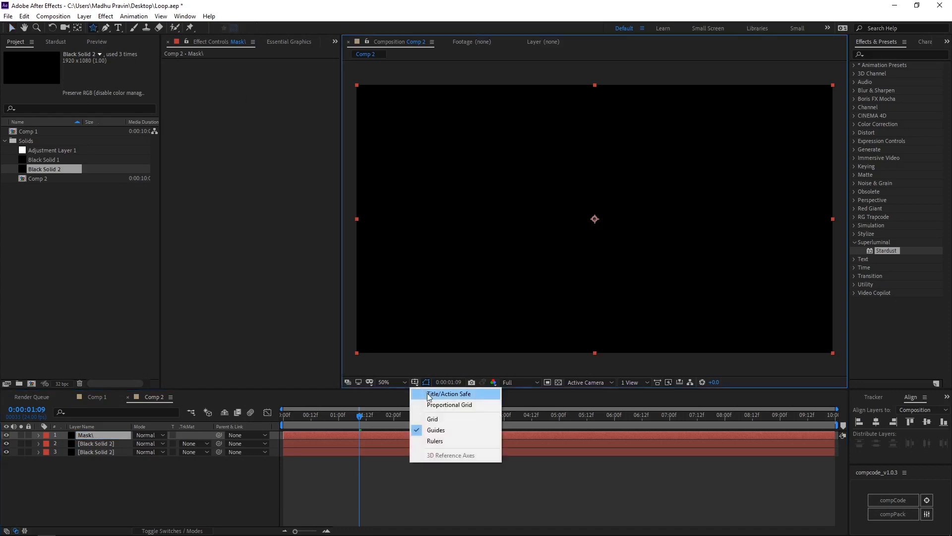
click(439, 393)
drag(594, 219, 655, 322)
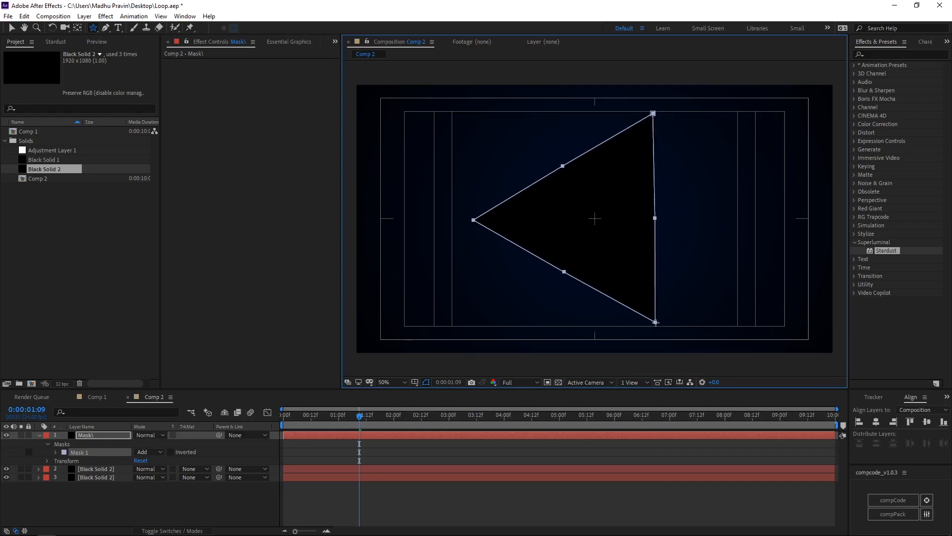
key(ctrl+z)
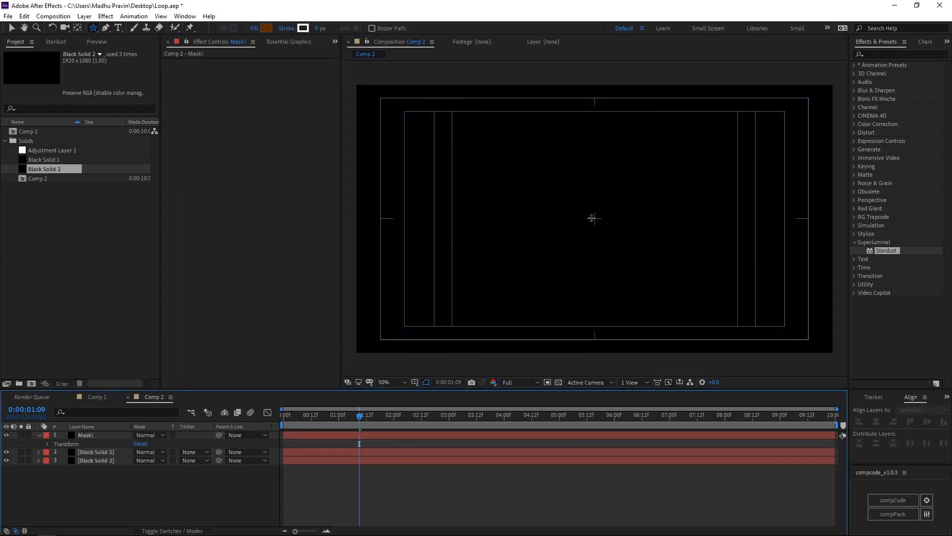
drag(593, 218, 655, 322)
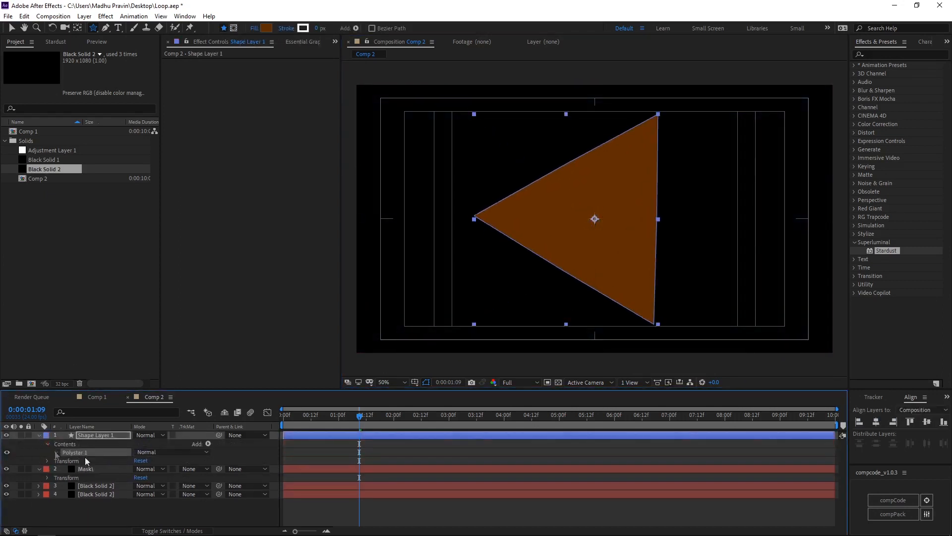
Expand the polygon's path properties and round its corners with an outer roundness of 42%.
click(56, 452)
click(64, 461)
click(163, 488)
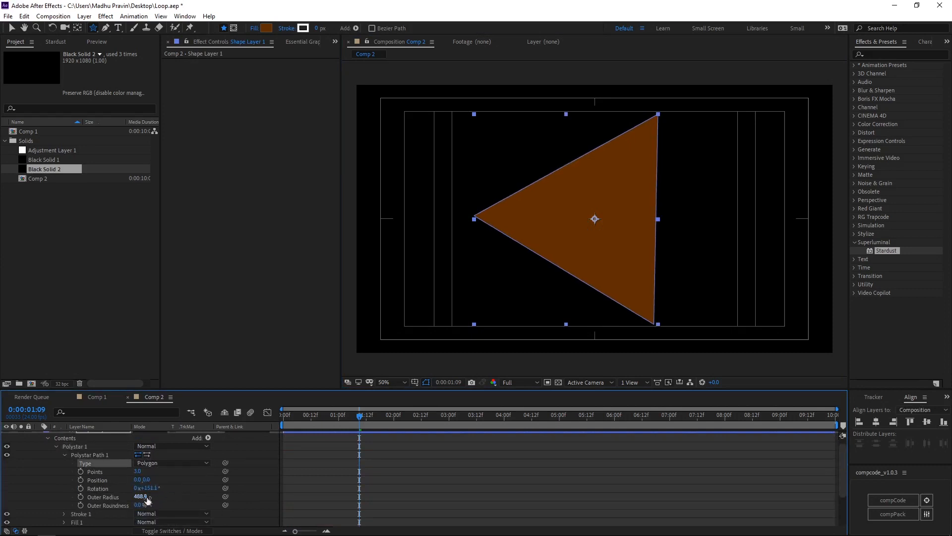
drag(140, 505, 159, 507)
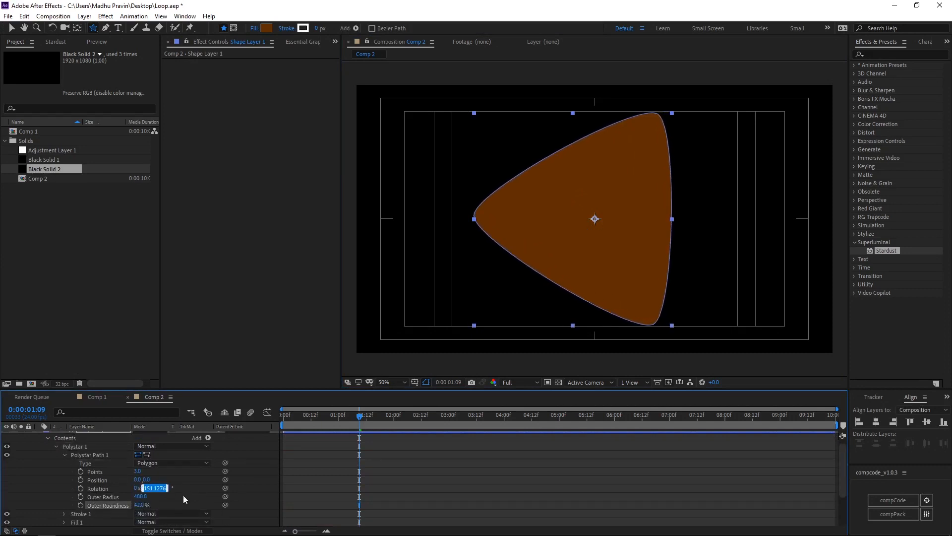
text(15)
key(Return)
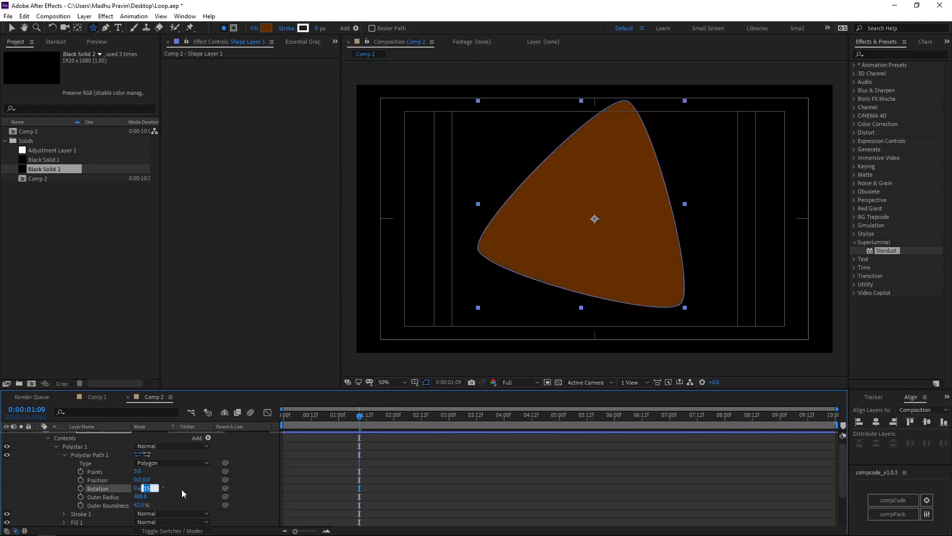
key(Return)
key(ctrl+z)
Set the polygon's rotation to 90° and its outer radius to 500.
click(150, 489)
text(90)
key(Return)
click(141, 497)
text(500)
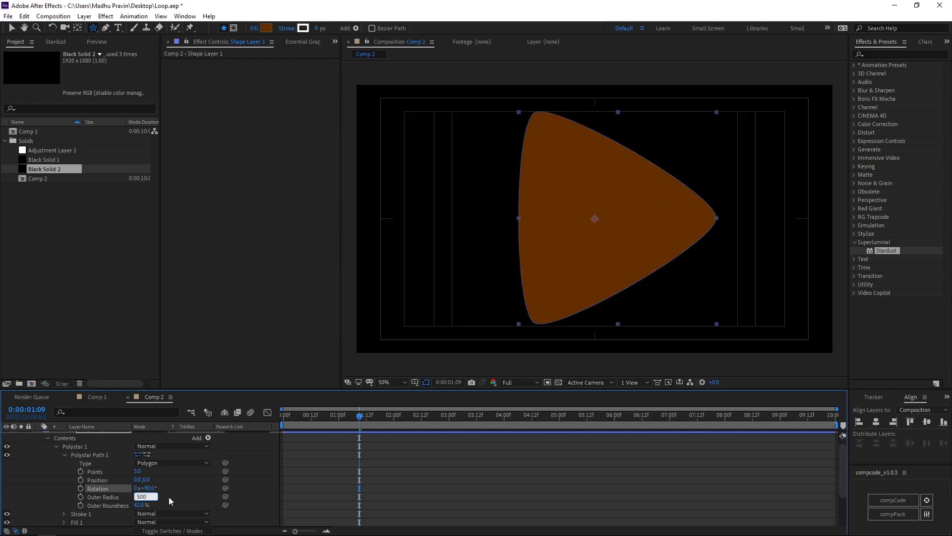
key(Return)
Set the polygon's outer roundness to 45%.
drag(137, 505, 140, 507)
click(139, 505)
text(45)
key(Return)
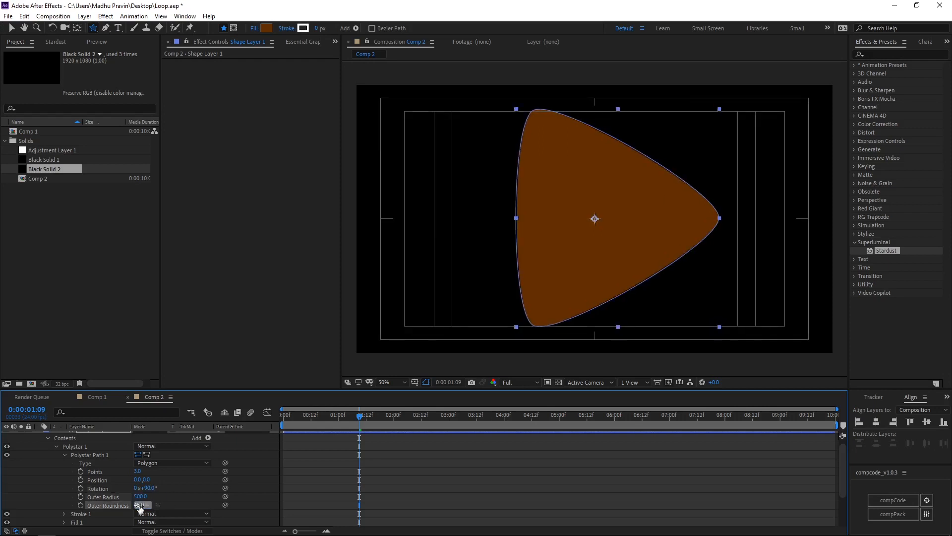
Convert the polystar path to a Bezier path and collapse the shape layer.
right_click(91, 459)
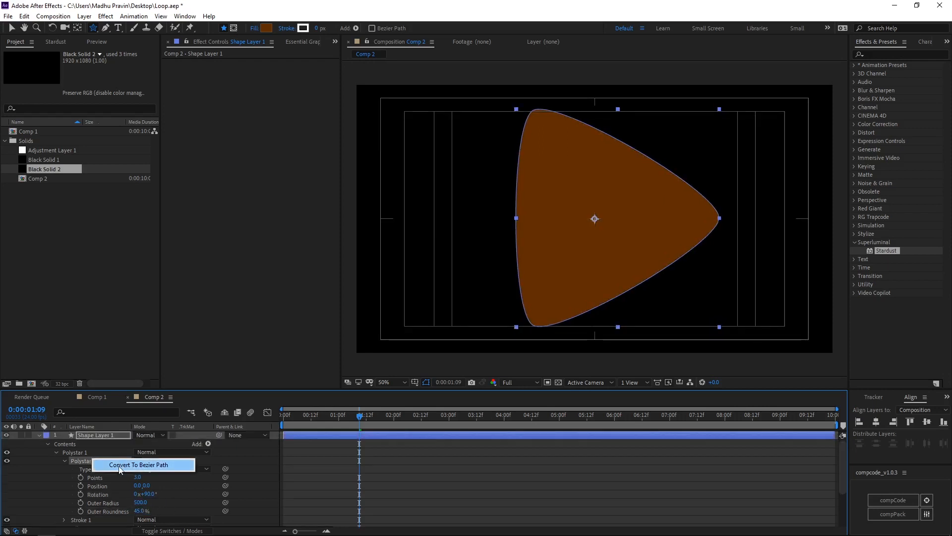
click(129, 464)
click(39, 435)
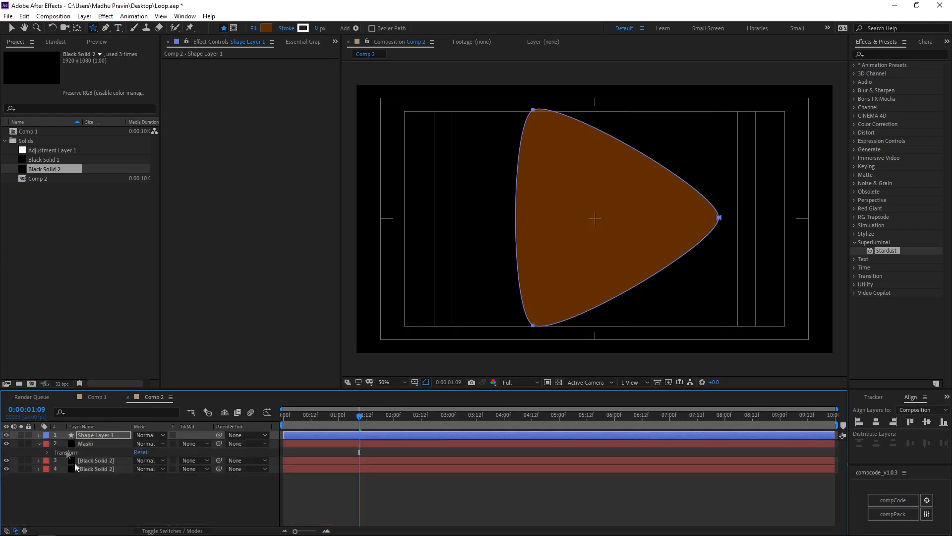
Give the Mask\ layer a mask, replace its path with the rounded triangle's Bezier path, and delete the shape layer.
click(85, 443)
click(39, 443)
click(55, 461)
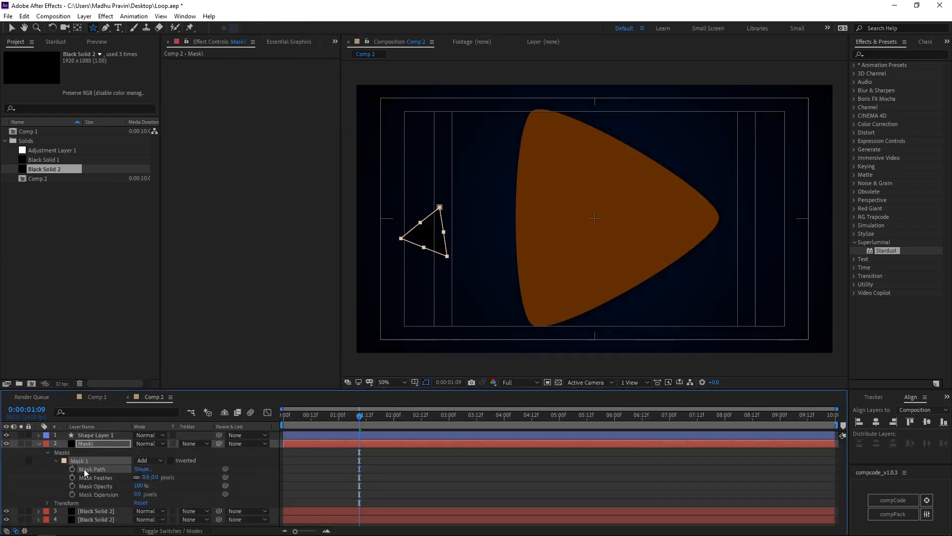
click(84, 469)
key(ctrl+v)
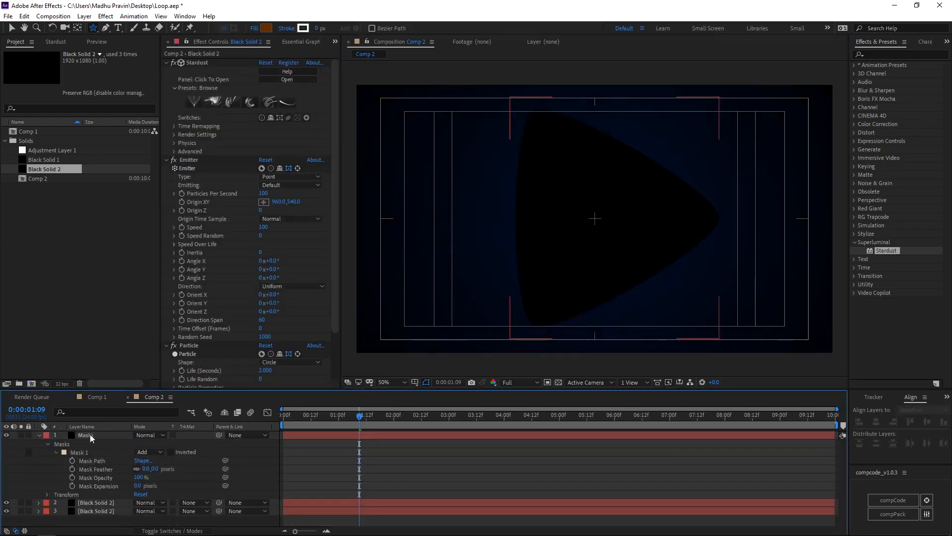
Move the Mask\ layer to the bottom of the layer stack and hide it.
click(39, 435)
drag(90, 435, 85, 458)
Set the Stardust emitter's type to Text / Mask and choose the Mask\ layer as its source.
click(92, 435)
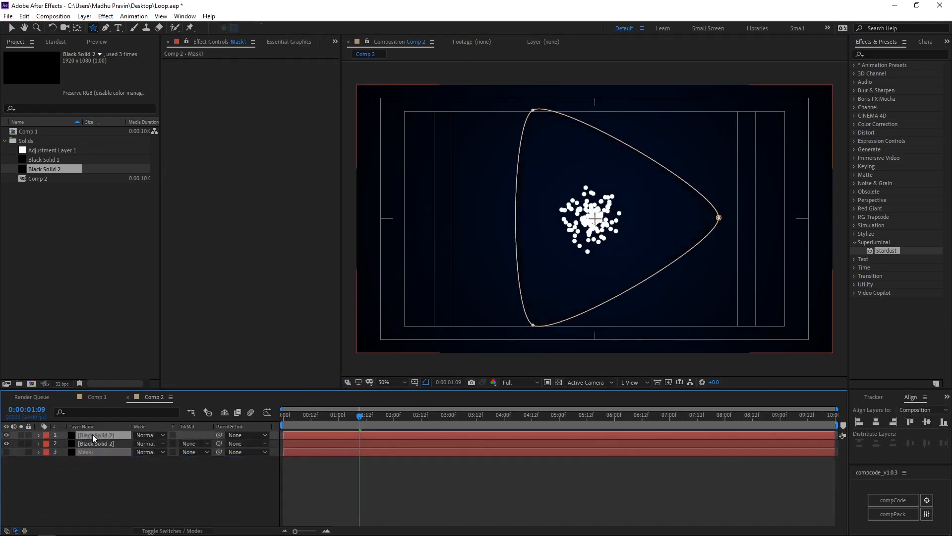
click(290, 188)
click(290, 227)
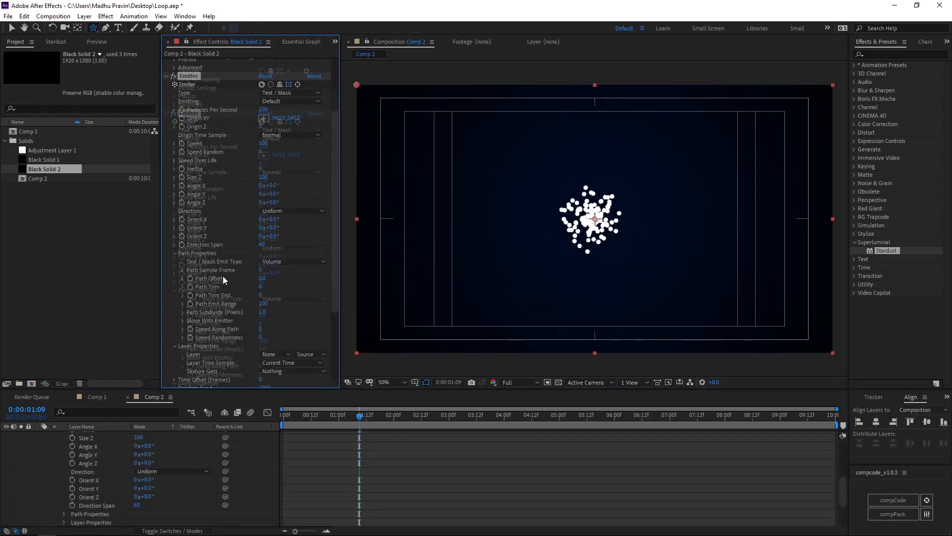
click(275, 354)
click(273, 400)
Set the emitter's speed to 0 and its Text / Mask emit type to Edge Weighted.
scroll(240, 299, down, 2)
scroll(239, 299, up, 4)
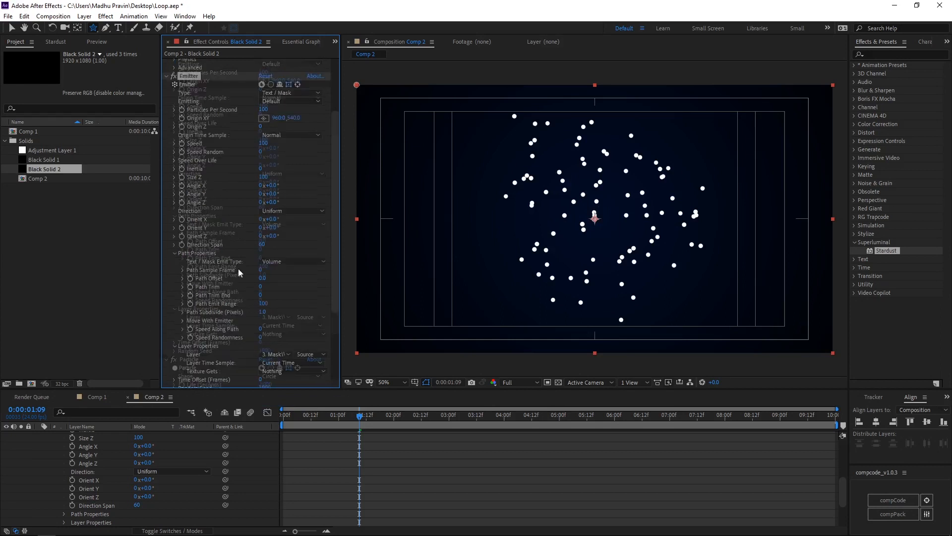
key(Return)
click(282, 299)
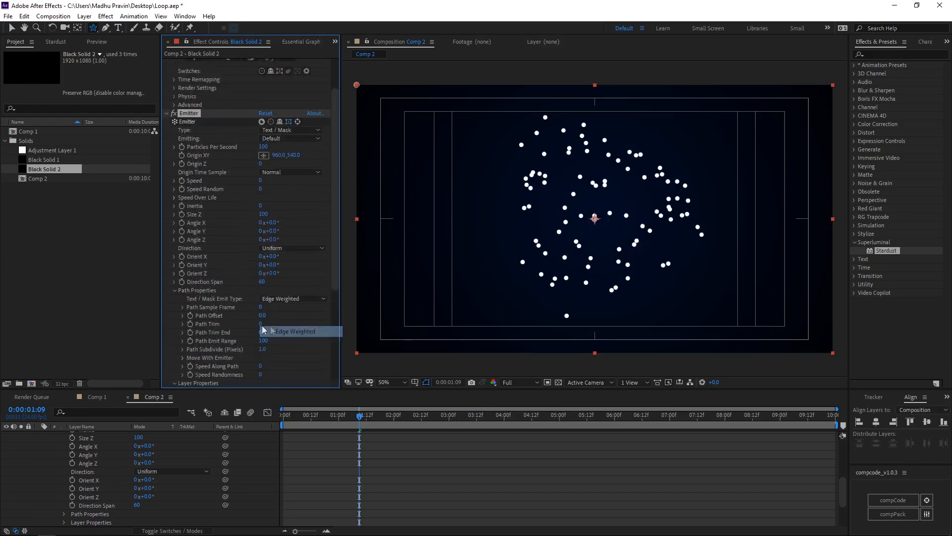
click(263, 326)
Set the emitter to emit once with 1 particle per second and a Size Z of 0.
scroll(264, 221, up, 2)
click(293, 176)
click(270, 192)
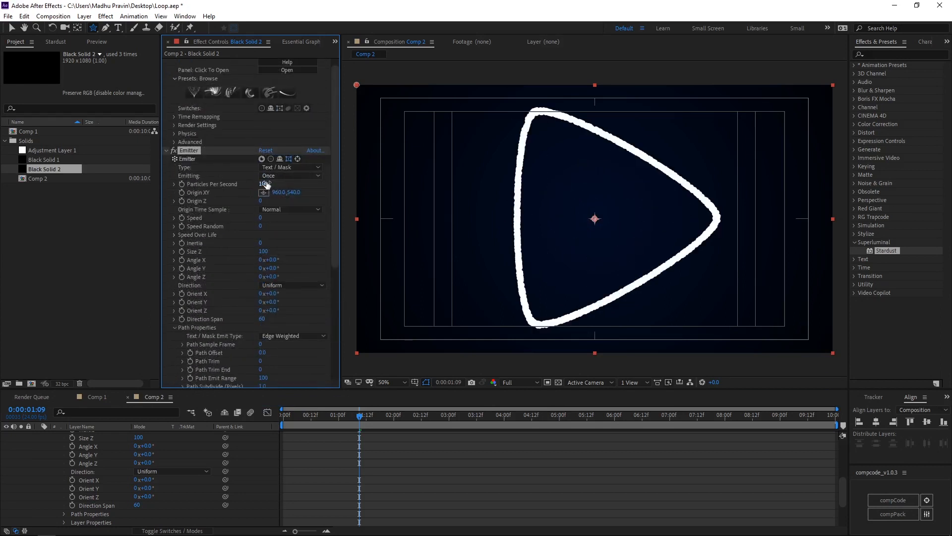
text(1)
key(Return)
click(262, 251)
key(Return)
Expand the particle properties and set the particle life to 10 seconds.
scroll(230, 273, down, 8)
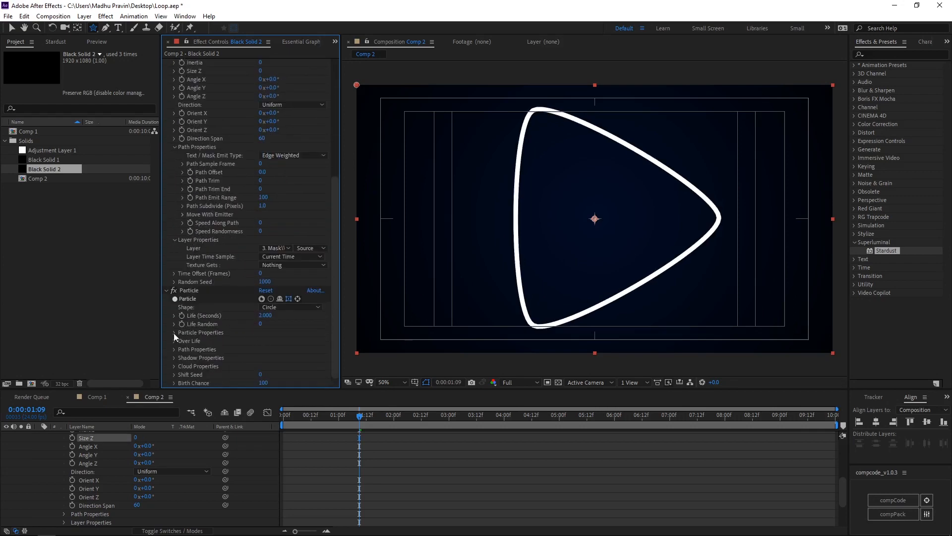
click(173, 332)
scroll(174, 333, down, 2)
click(265, 264)
text(10)
key(Return)
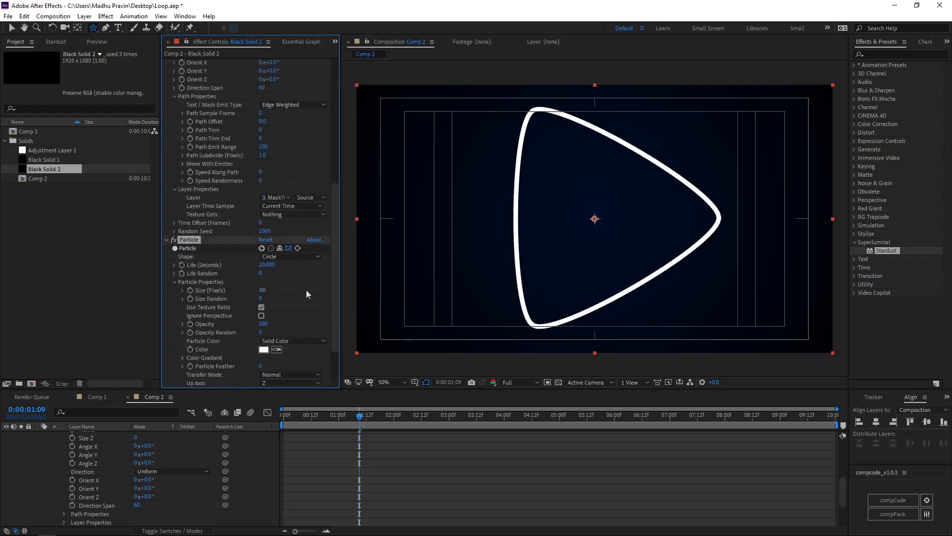
Set the particle size to 5 pixels and collapse the Stardust layer's properties.
text(3)
key(Return)
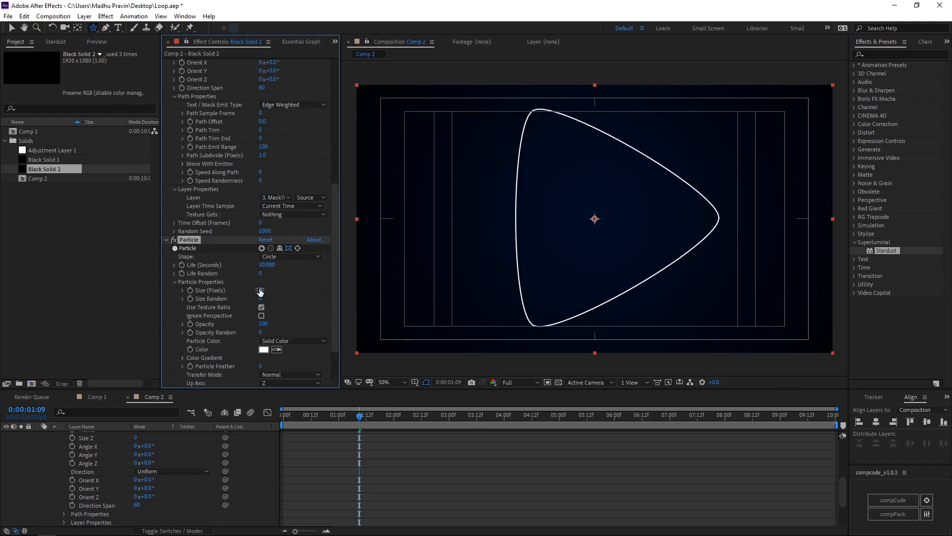
drag(260, 291, 263, 291)
scroll(49, 449, up, 10)
click(39, 434)
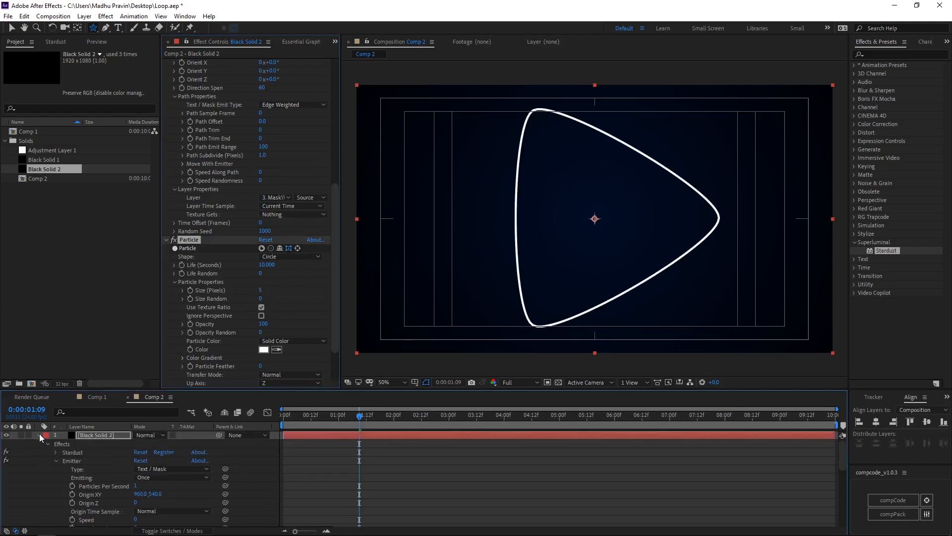
Change the Stardust particle color from white to a vivid purple.
click(264, 350)
click(354, 323)
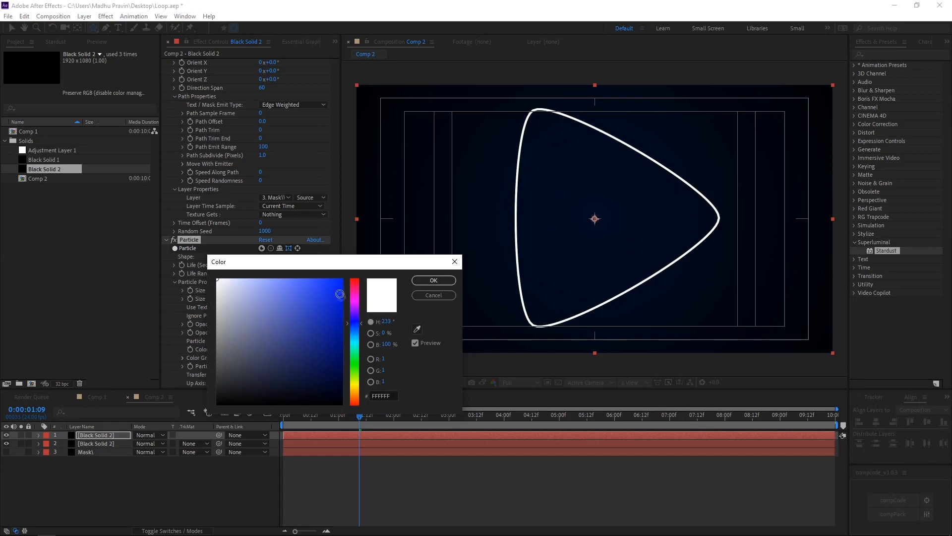
click(355, 311)
click(333, 284)
click(433, 280)
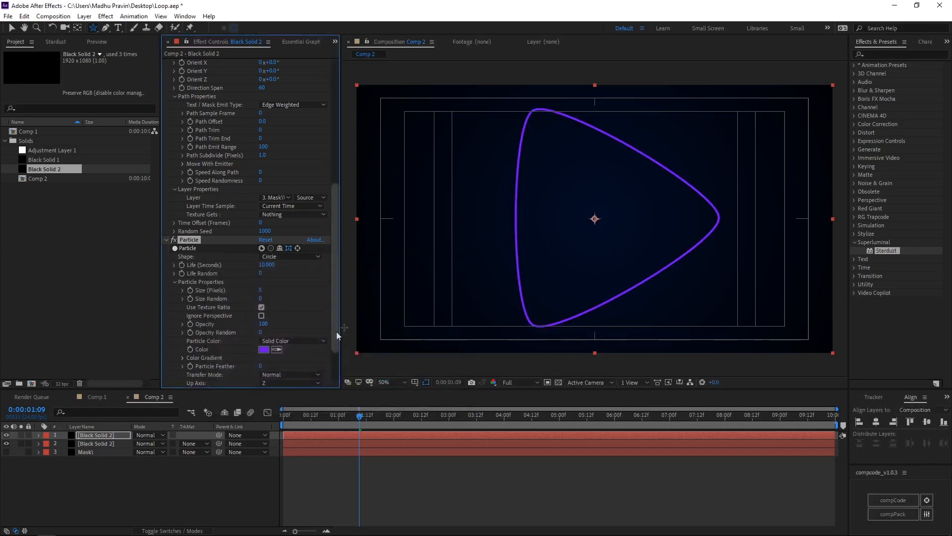
Set the particle's Transfer Mode to Add.
scroll(337, 331, down, 2)
click(290, 324)
click(270, 342)
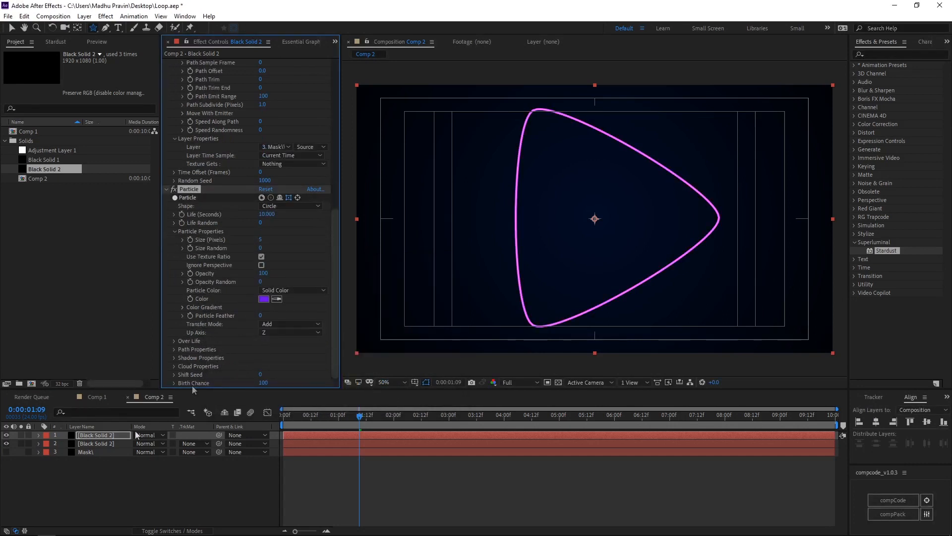
click(135, 468)
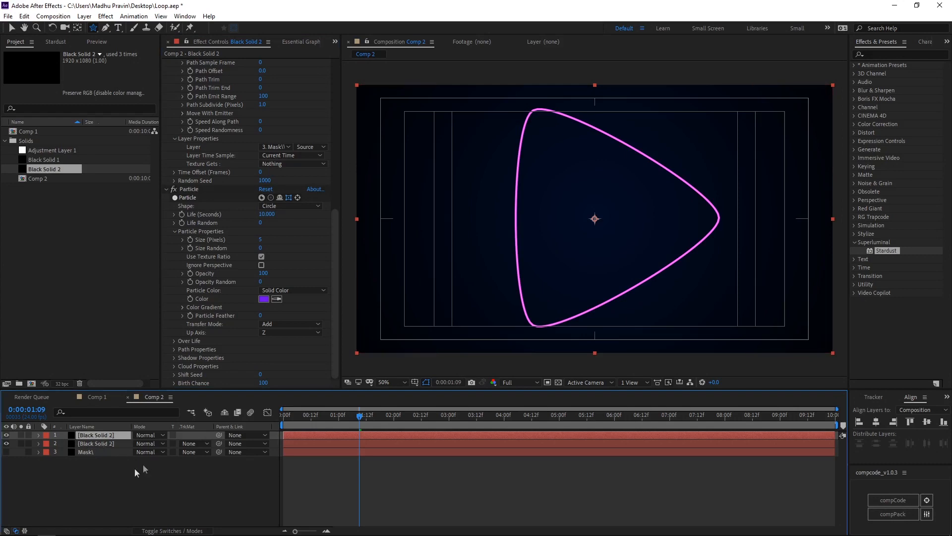
Show the composition in two views and add a new camera layer.
click(629, 385)
click(640, 444)
right_click(104, 475)
mouse_move(149, 367)
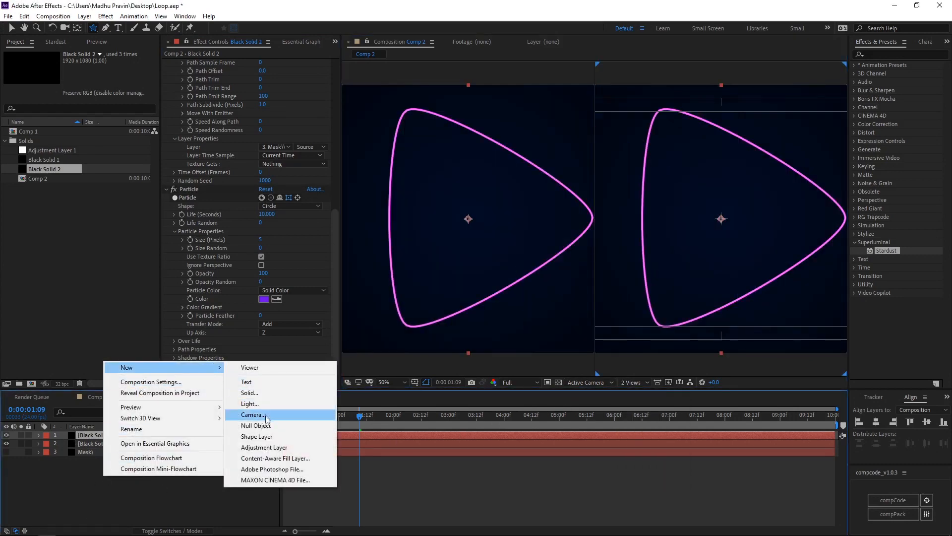
click(266, 415)
click(577, 384)
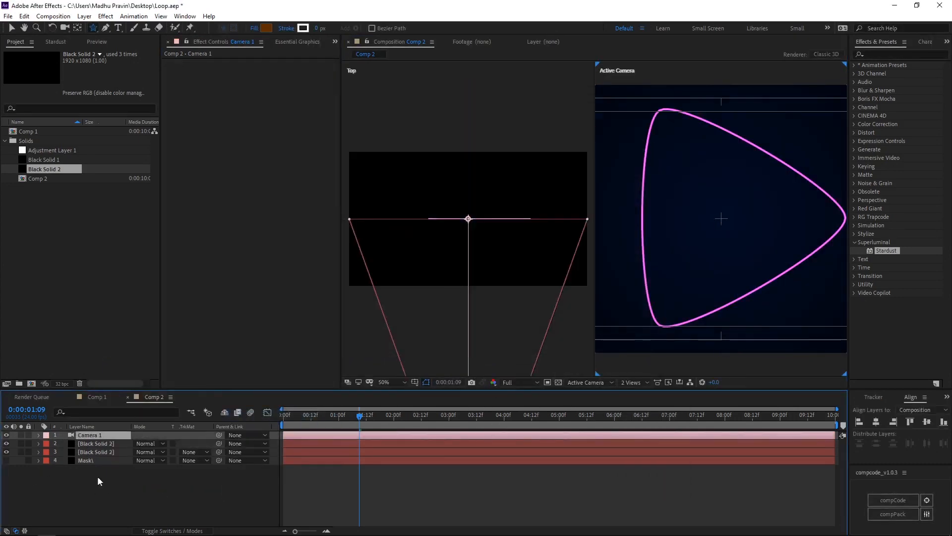
Duplicate the Emitter and Particle nodes in the Stardust node graph and place the copies beside the originals.
click(93, 443)
scroll(215, 288, down, 10)
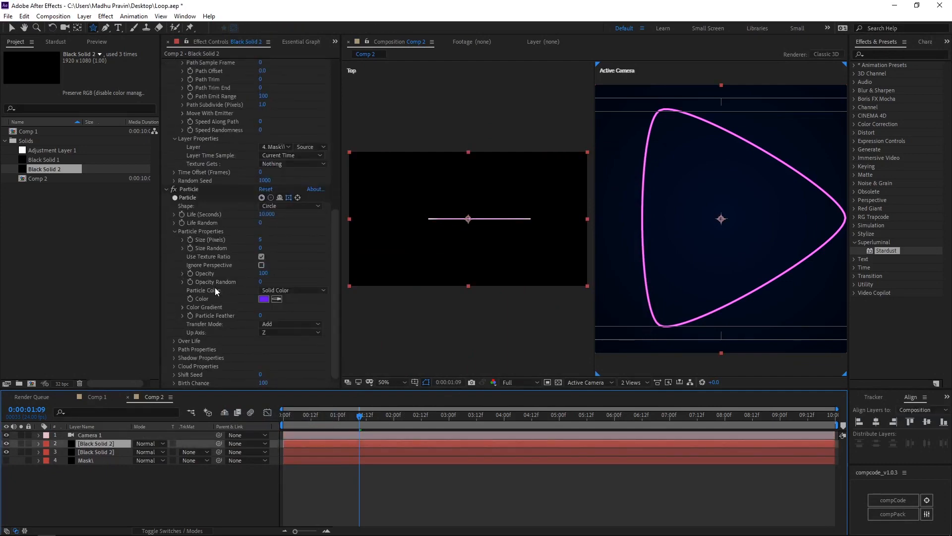
scroll(215, 287, up, 10)
click(55, 42)
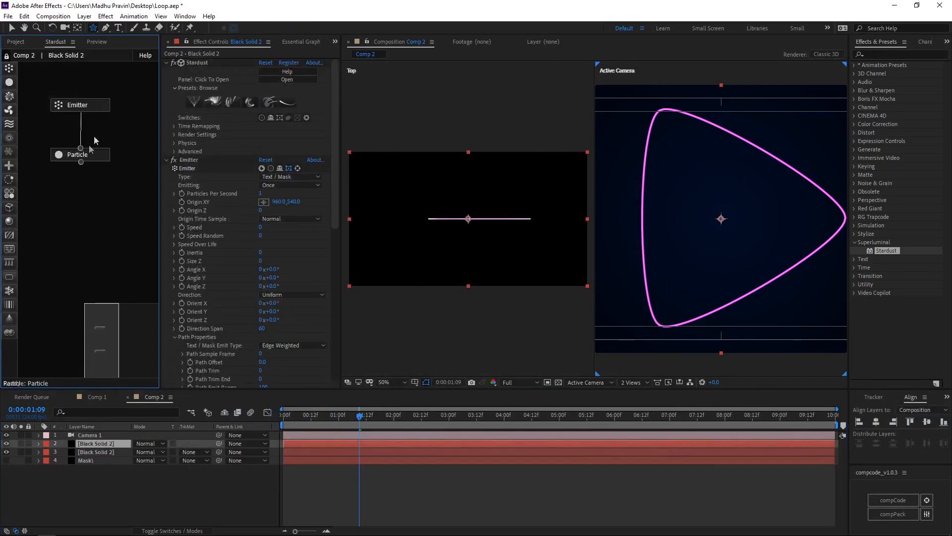
click(91, 106)
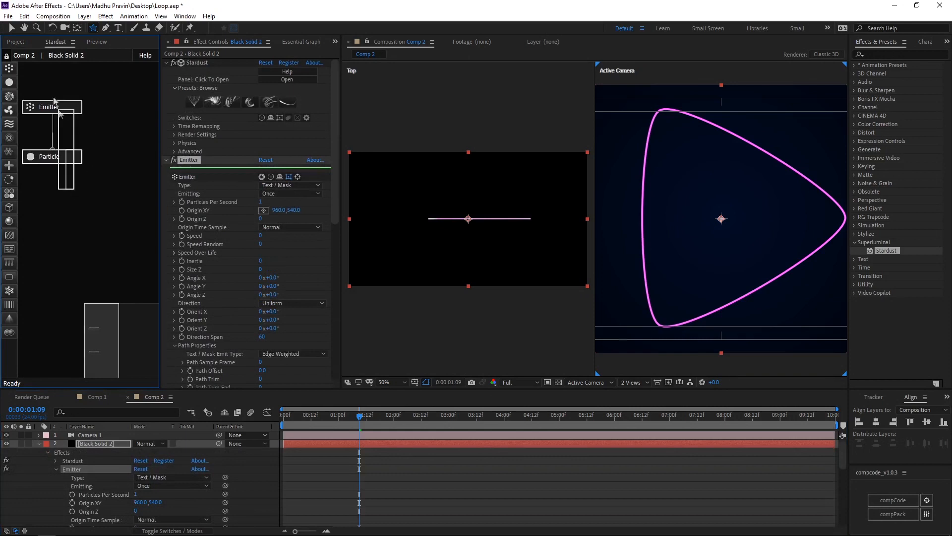
drag(58, 109, 53, 98)
key(ctrl+d)
drag(104, 207, 87, 117)
drag(89, 118, 139, 109)
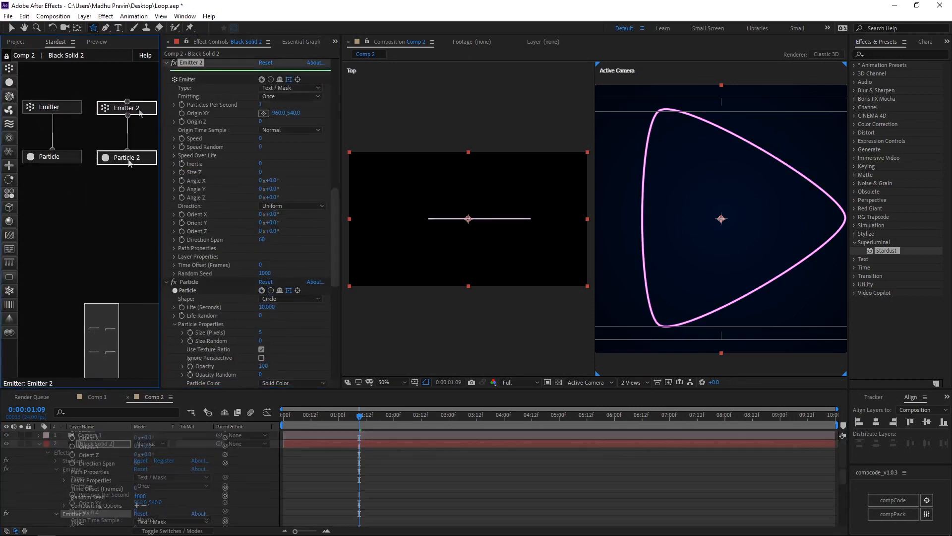
Set the second emitter's Origin Z to 2000.
click(140, 112)
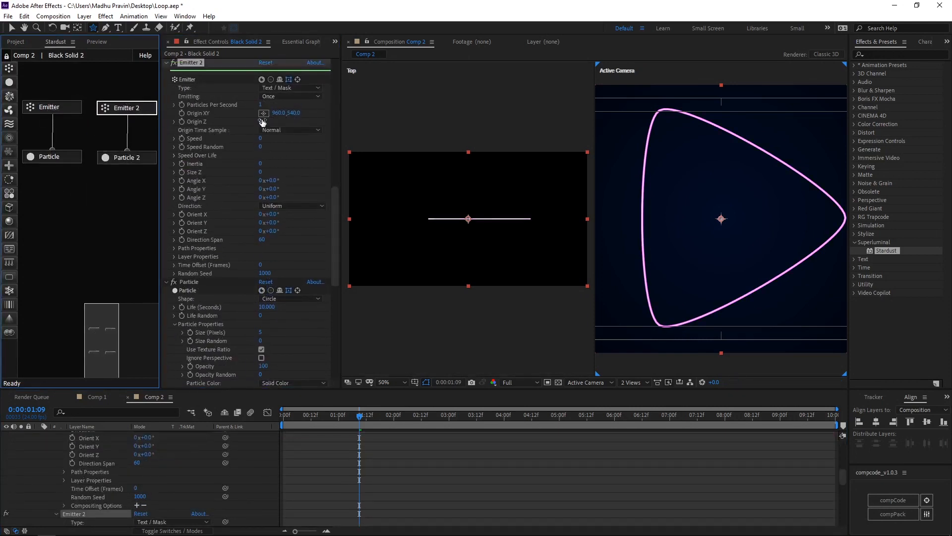
click(263, 122)
text(2000)
key(Return)
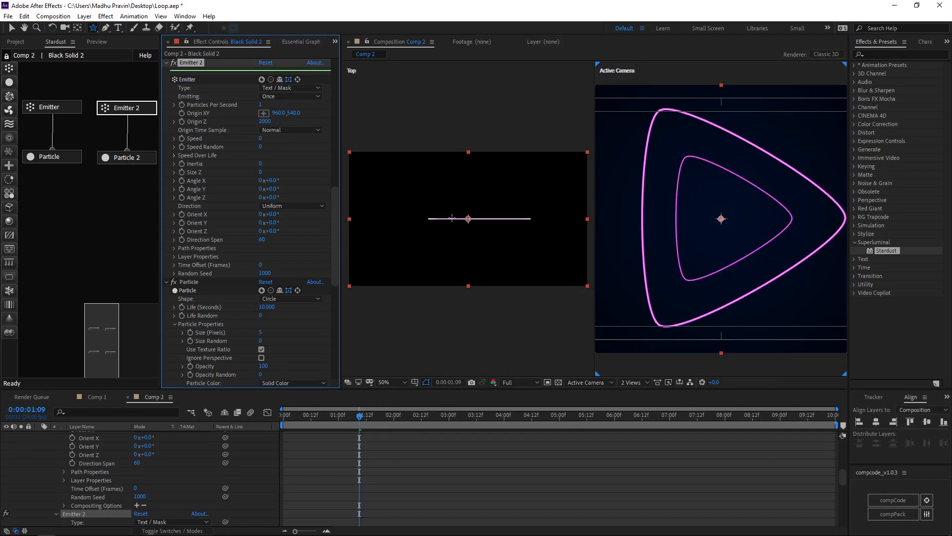
Change the color of the second particle node to green.
key(c)
click(477, 180)
drag(372, 340, 438, 281)
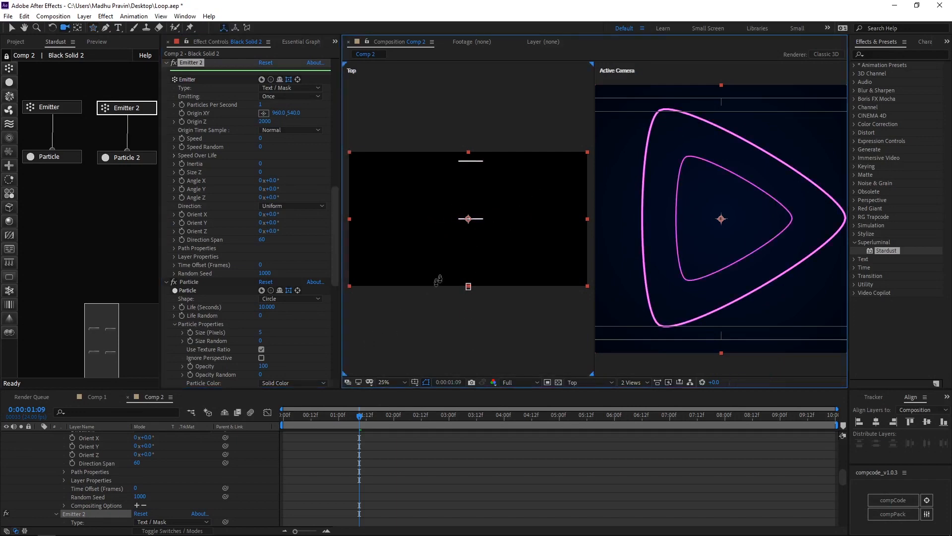
drag(495, 237, 493, 287)
click(127, 157)
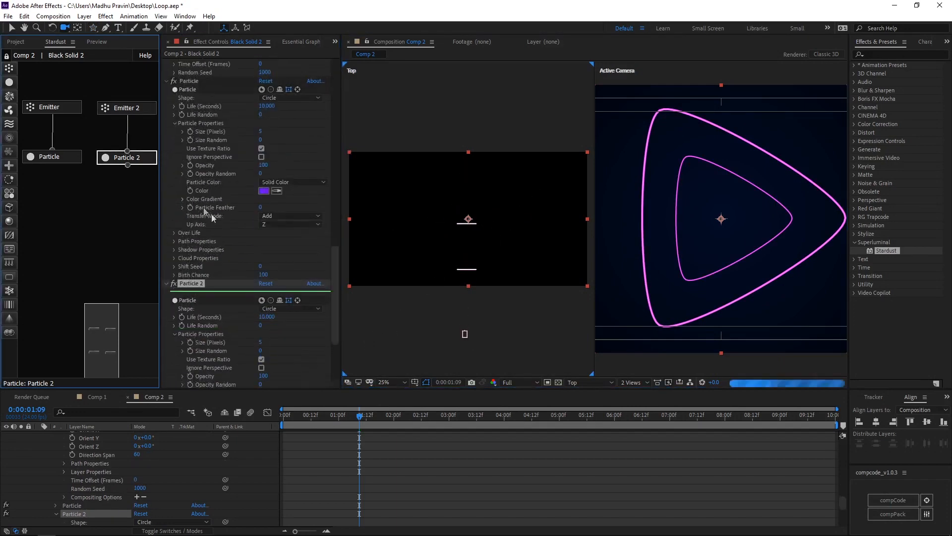
click(264, 282)
drag(355, 317, 354, 363)
click(446, 281)
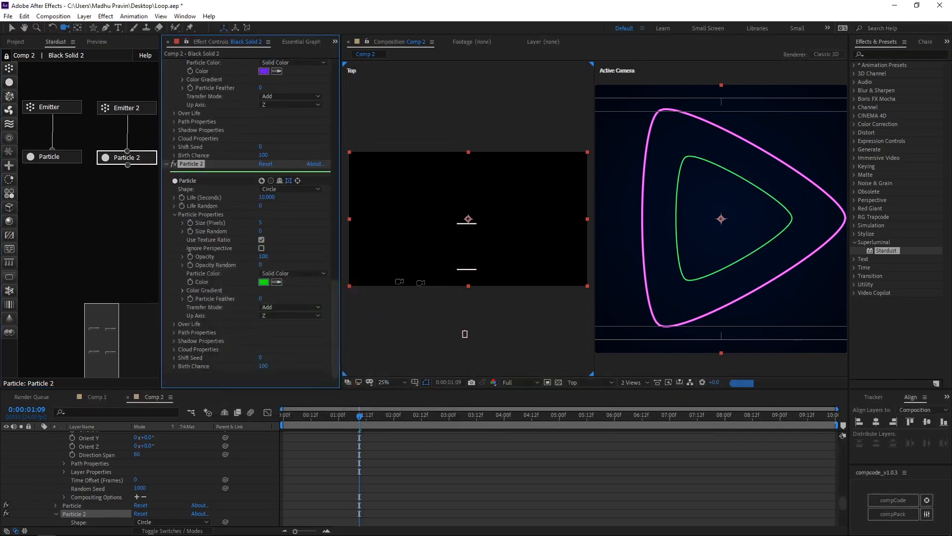
Duplicate the second emitter and particle nodes and place the third pair beside them.
click(128, 109)
drag(102, 330, 115, 329)
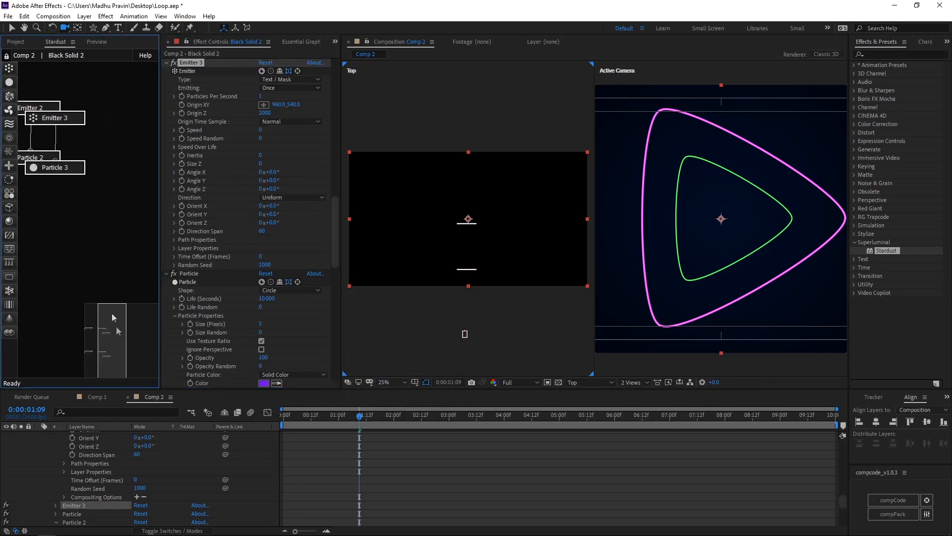
drag(95, 193, 117, 111)
Change the color of the third particle node to orange-yellow.
click(113, 160)
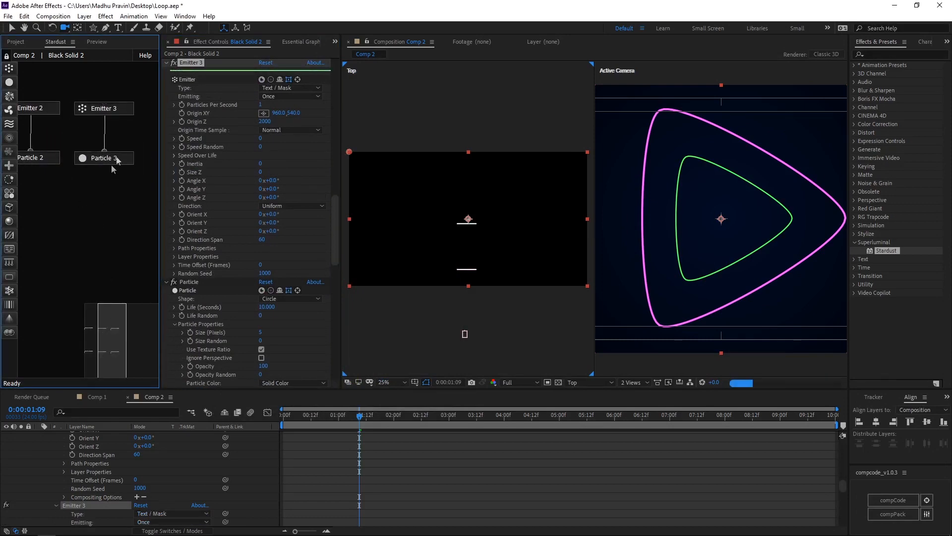
scroll(251, 238, down, 8)
click(264, 319)
drag(350, 363, 351, 391)
click(433, 281)
Set the third emitter's Origin Z to 4000.
click(106, 110)
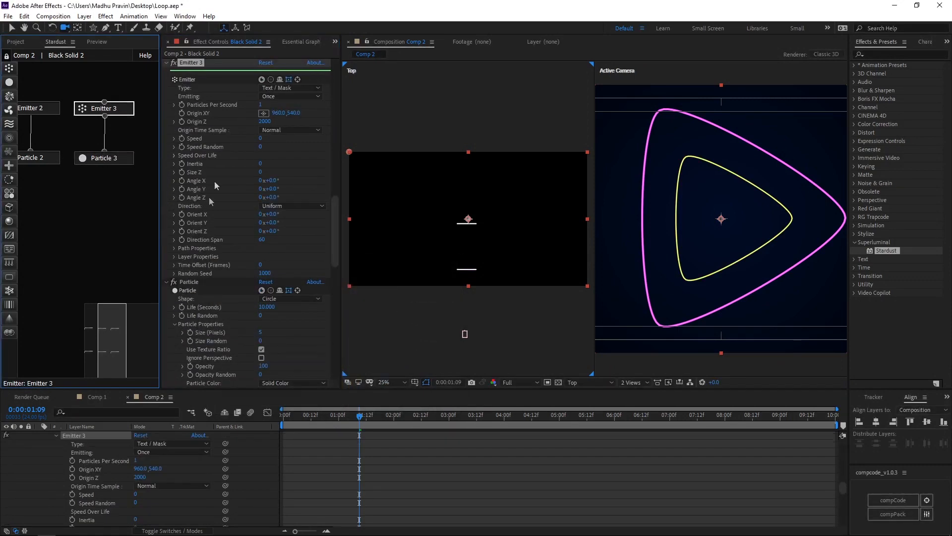
click(264, 122)
text(4000)
key(Return)
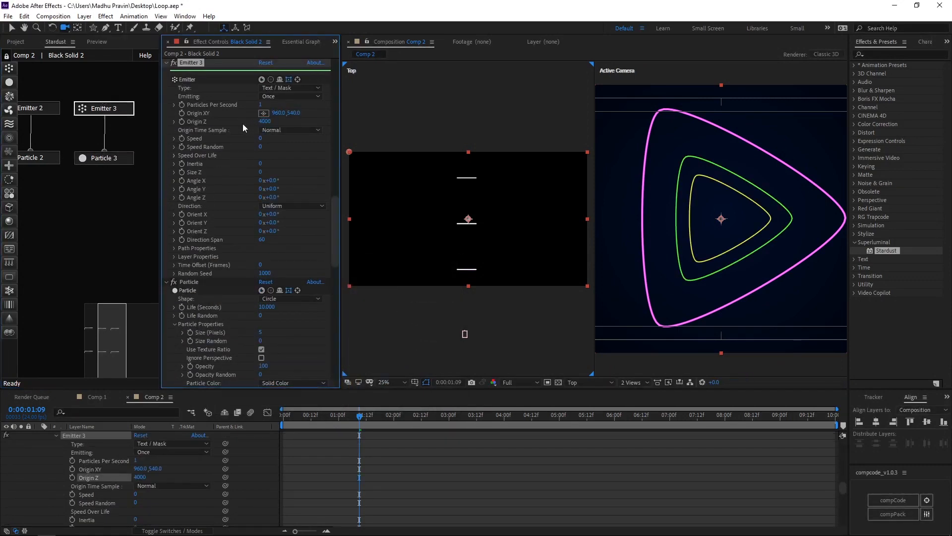
Add a Transform node below the particle nodes and connect all three particle nodes to it.
drag(8, 165, 111, 167)
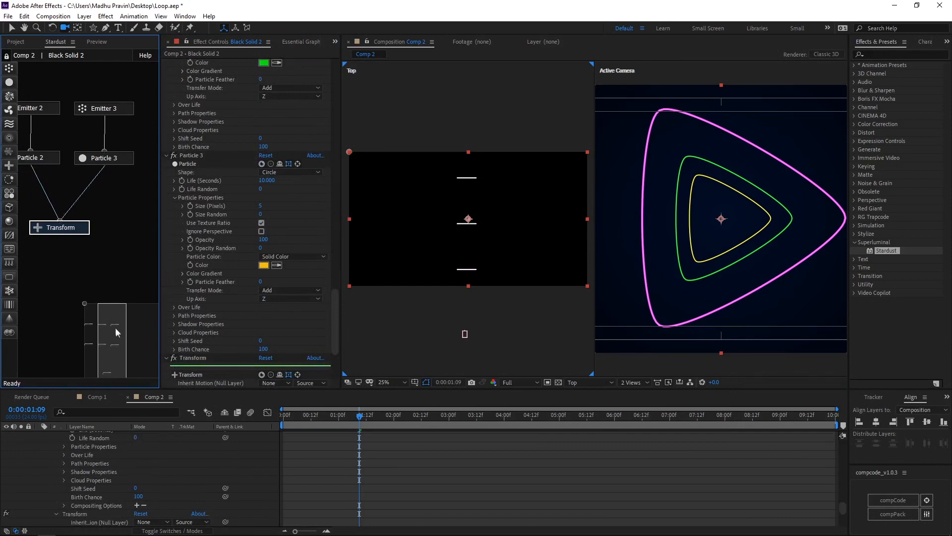
drag(117, 332, 127, 281)
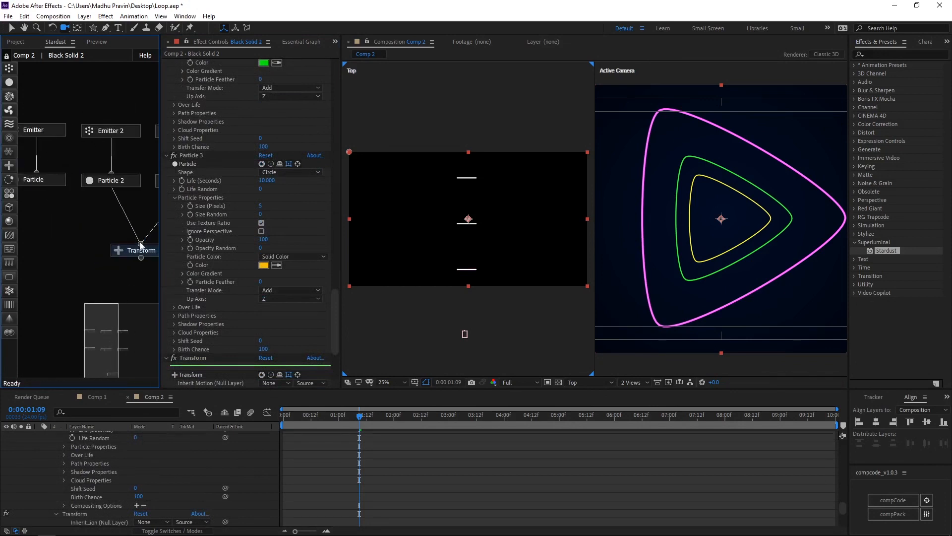
drag(103, 339, 58, 293)
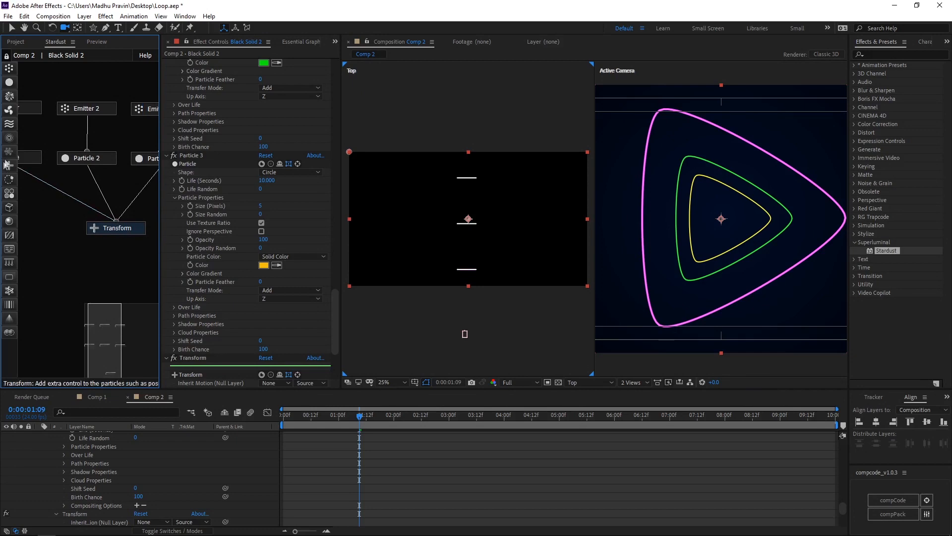
Add a Replica node connected below the Transform node and set its Offset Z to 6000.
drag(9, 151, 133, 229)
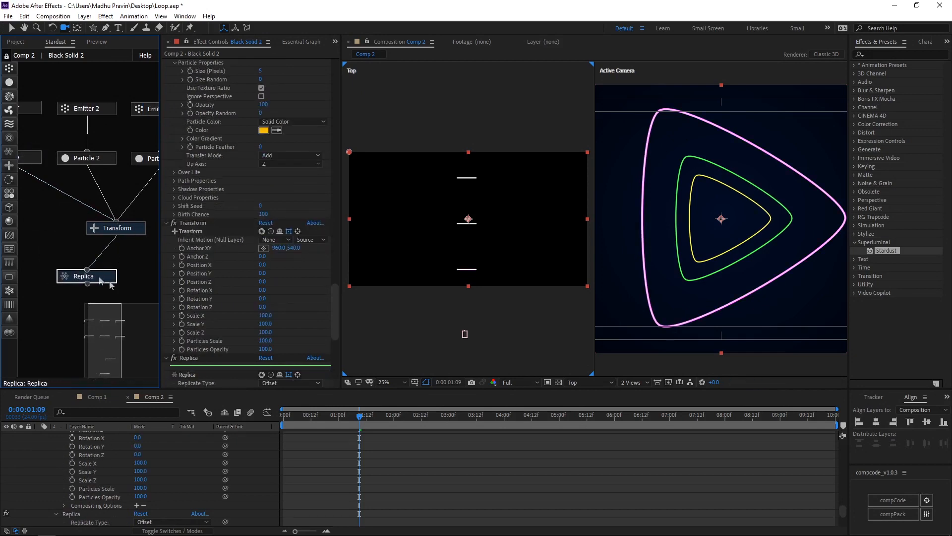
drag(110, 285, 131, 295)
scroll(219, 304, down, 3)
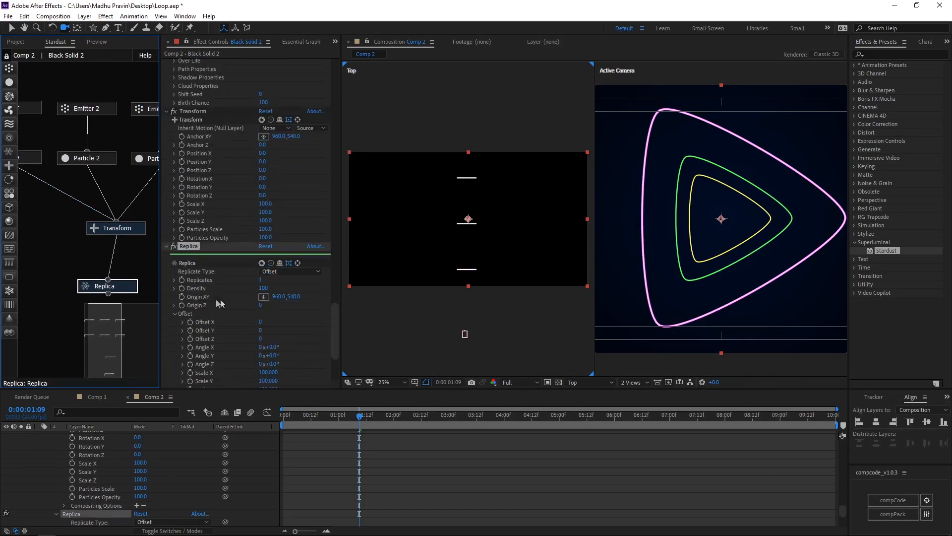
click(260, 339)
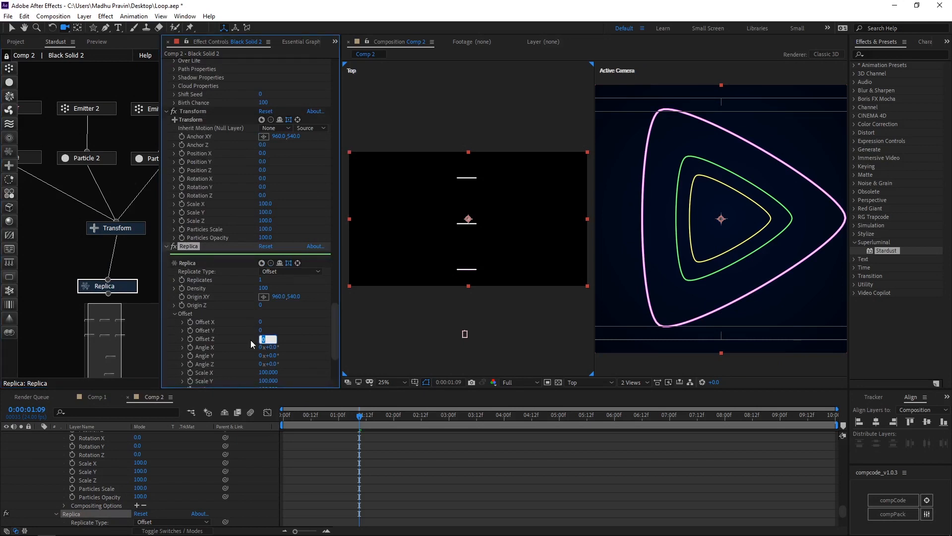
key(Return)
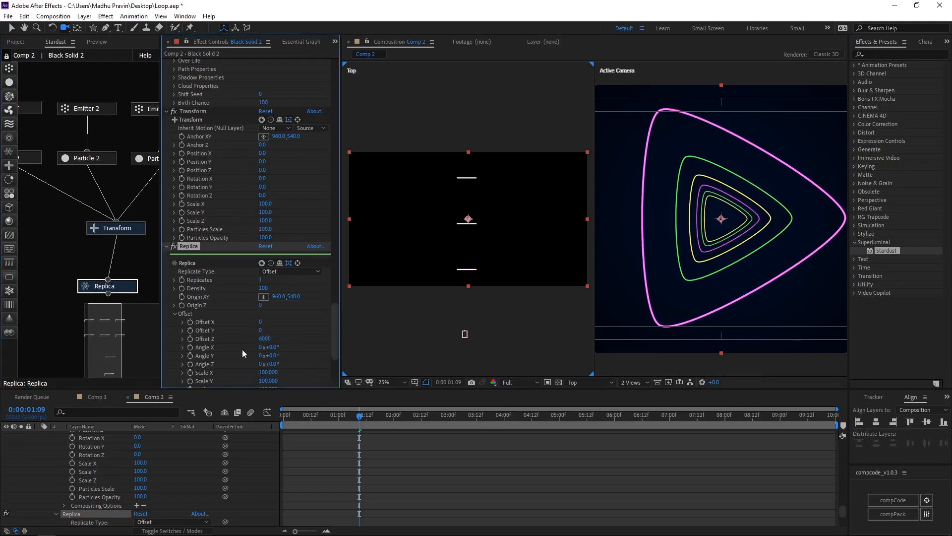
Return to a single view and set the work area from 0:00:01:00 to 0:00:07:00.
click(634, 382)
click(638, 392)
scroll(46, 449, down, 5)
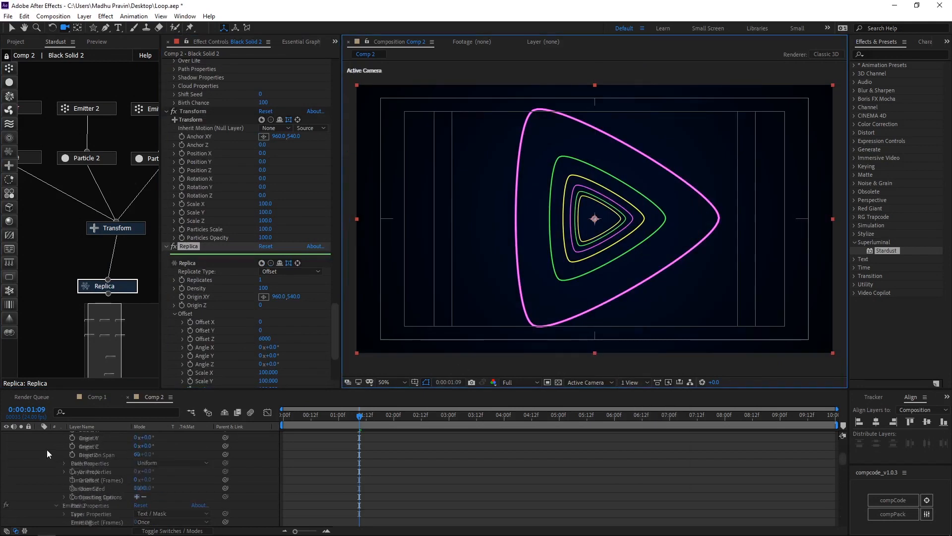
scroll(47, 449, up, 5)
click(36, 444)
key(b)
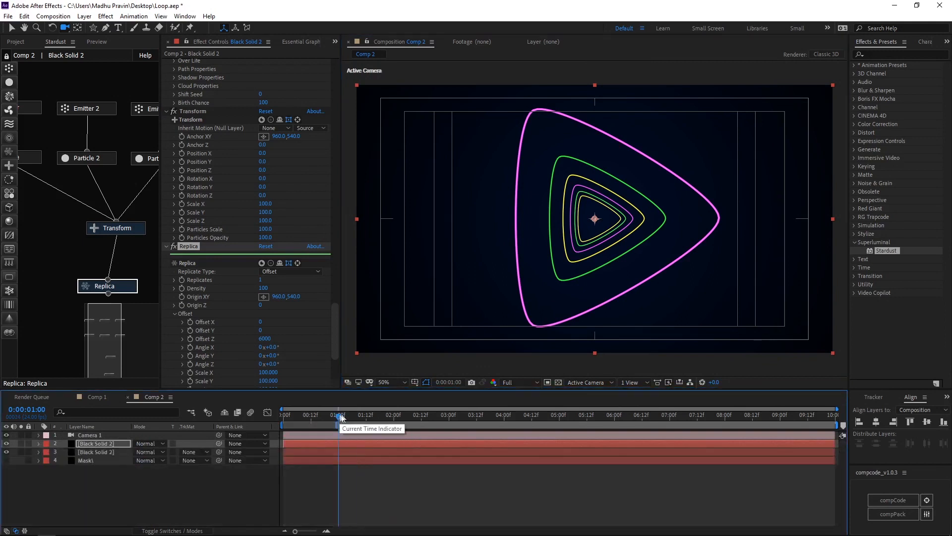
drag(340, 418, 634, 444)
key(n)
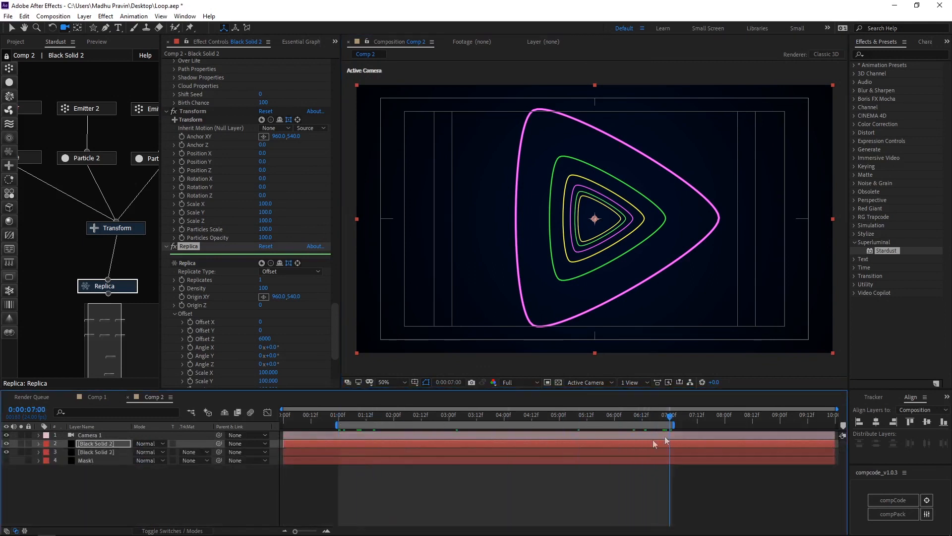
Show two views again and set a Position keyframe for the camera at 0:00:01:00.
click(87, 435)
click(633, 382)
click(652, 403)
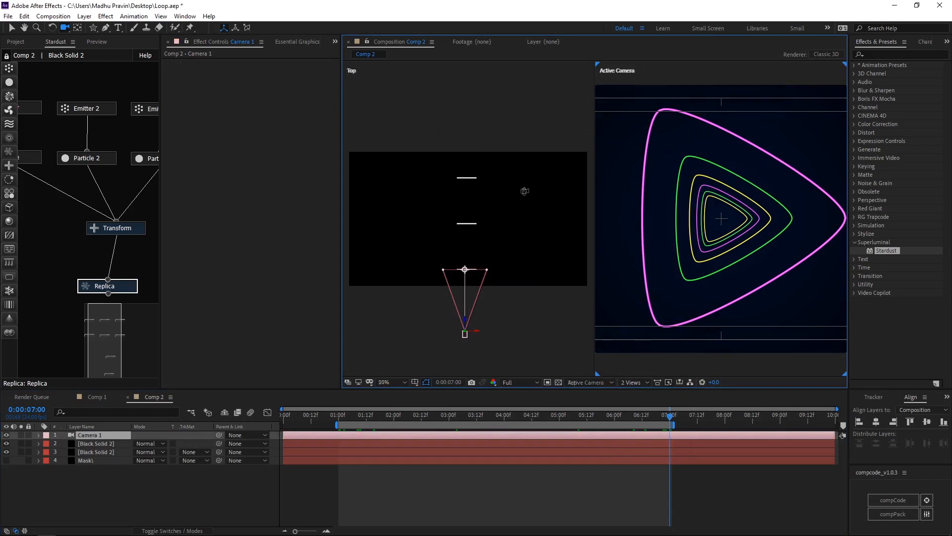
scroll(525, 191, down, 3)
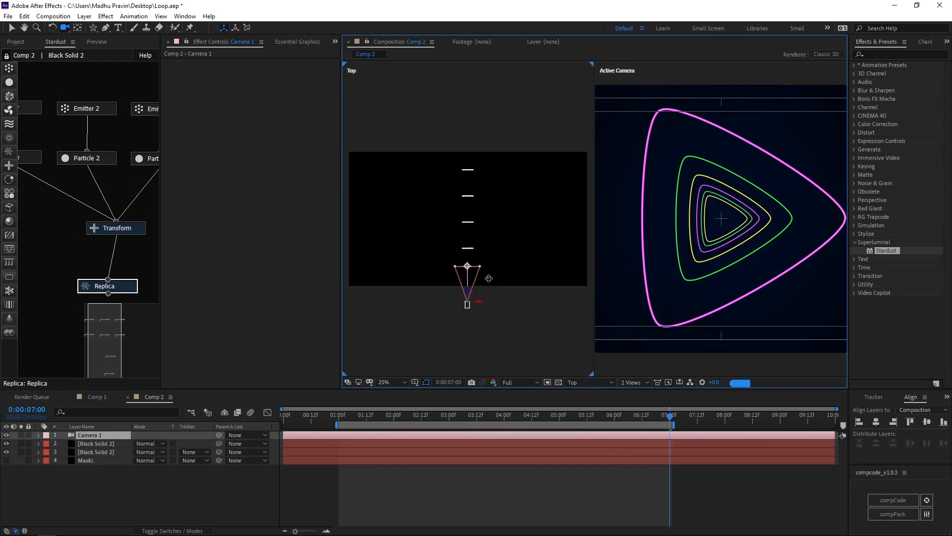
scroll(477, 277, up, 4)
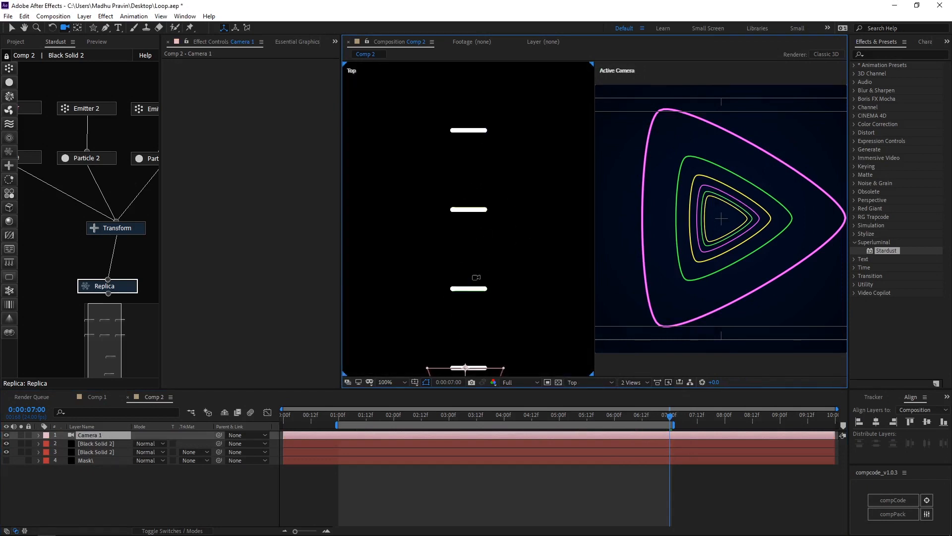
scroll(476, 278, down, 2)
key(p)
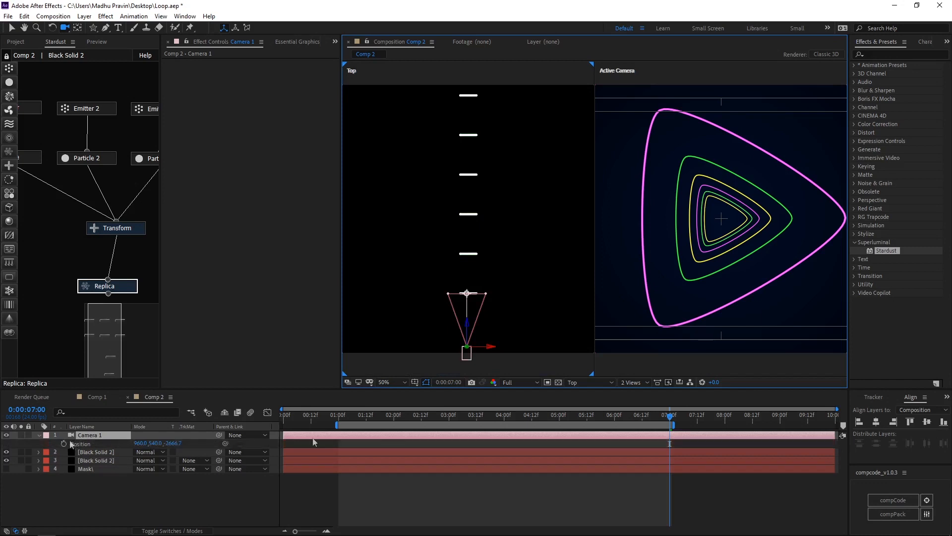
click(339, 417)
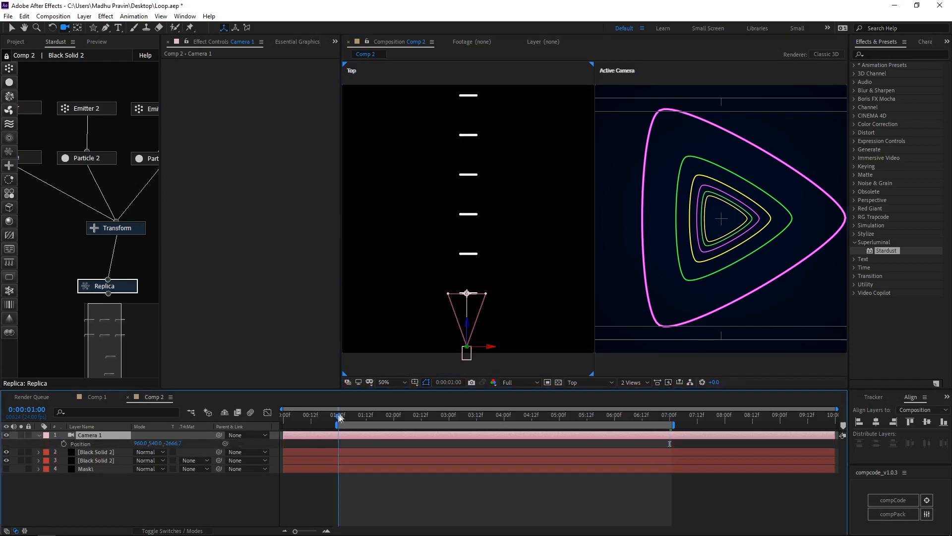
click(64, 443)
key(period)
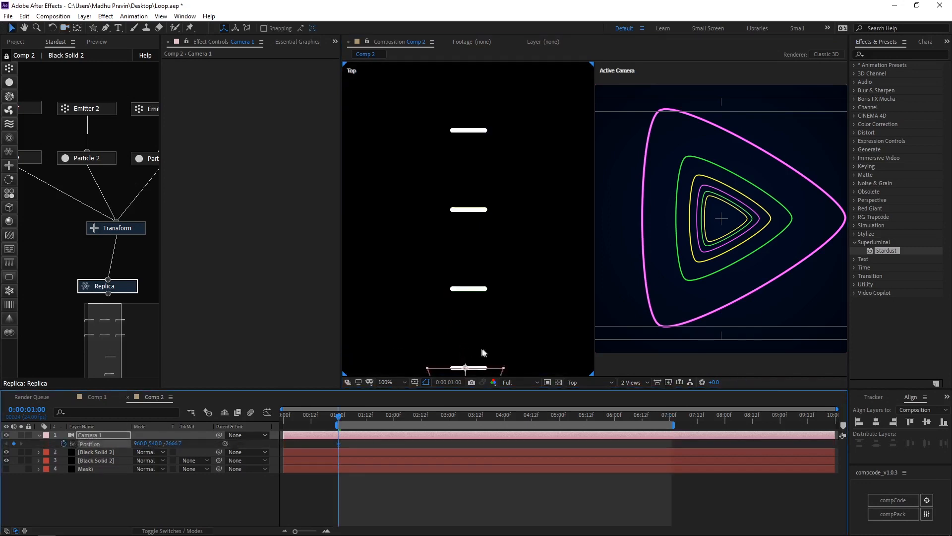
Move the camera forward to Position Z -60, just in front of the first outline, at 0:00:01:00.
drag(485, 355, 483, 243)
drag(466, 318, 464, 215)
key(period)
scroll(703, 290, down, 2)
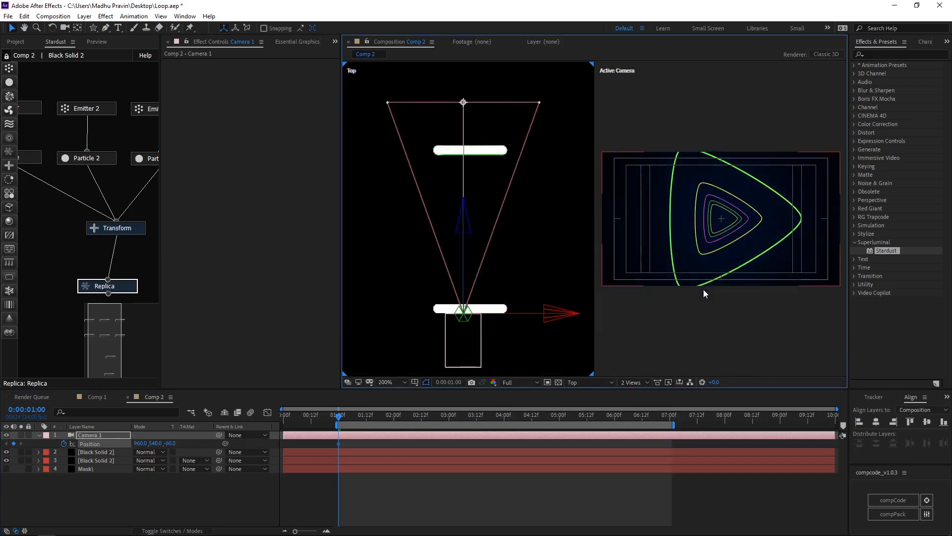
At 0:00:07:00, move the camera forward to Position Z 5946, just in front of the replicated outline, creating a second Position keyframe.
click(88, 435)
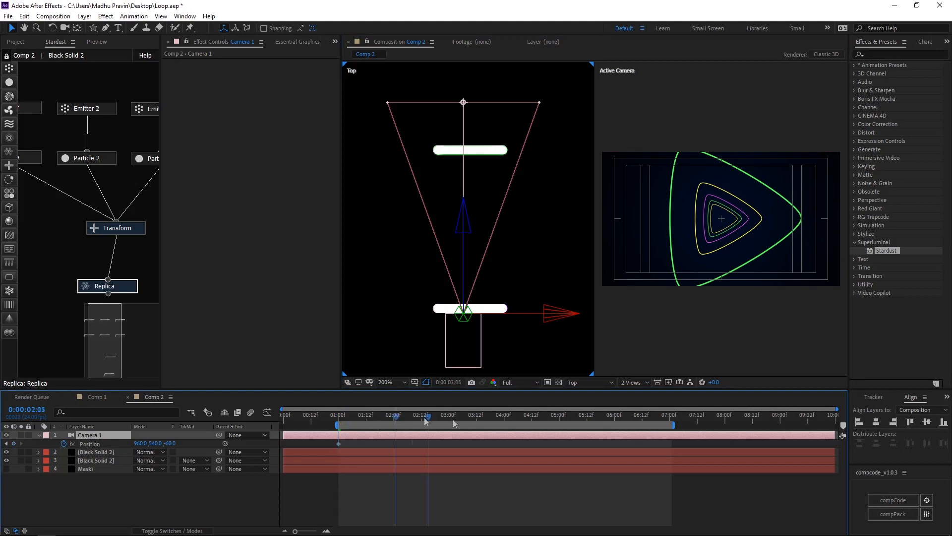
drag(425, 420, 669, 419)
scroll(485, 276, down, 2)
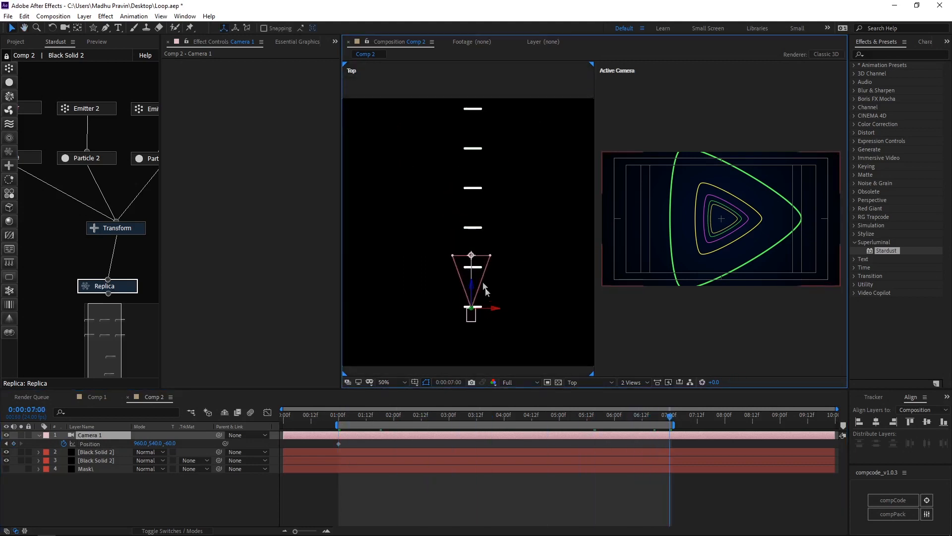
drag(472, 290, 468, 171)
scroll(468, 199, up, 6)
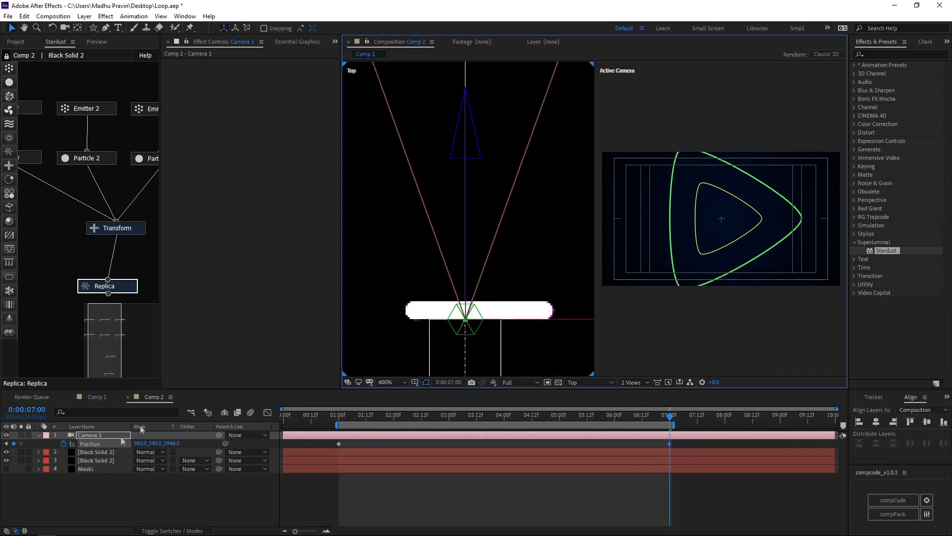
Keyframe the camera's Z Rotation with one full revolution at 0:00:07:00 and 0 at 0:00:01:00.
click(105, 437)
key(r)
click(64, 469)
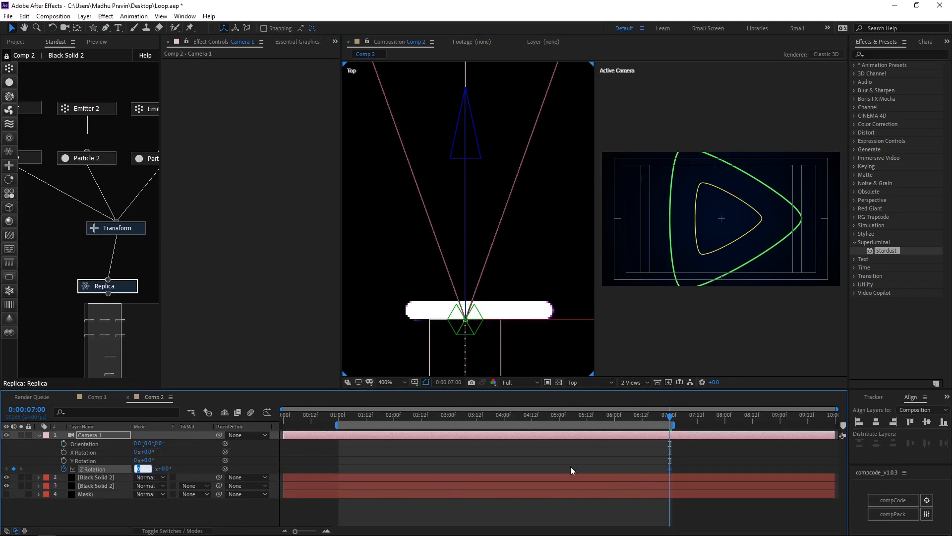
text(1)
key(Return)
key(shift+Home)
click(138, 469)
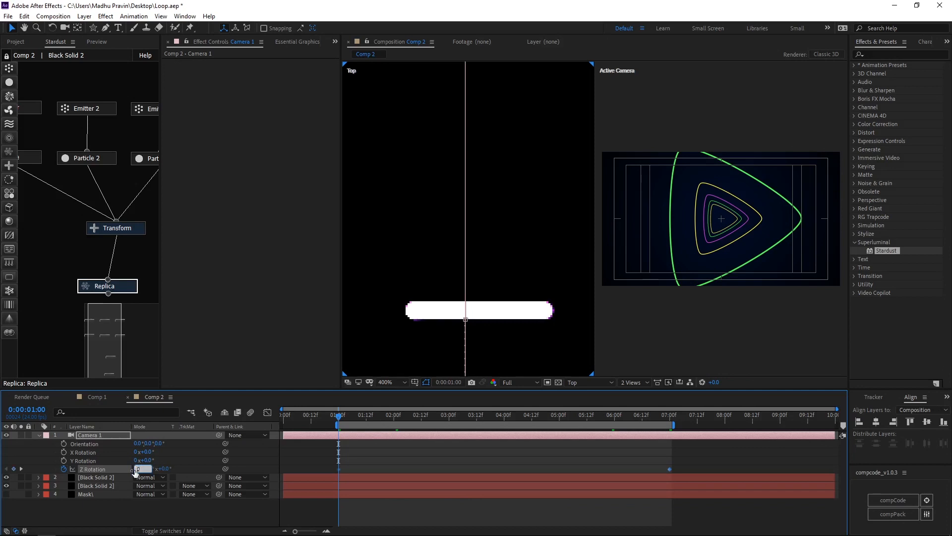
Preview the rotating camera move in a single view and inspect the tunnel near the end of the loop.
key(space)
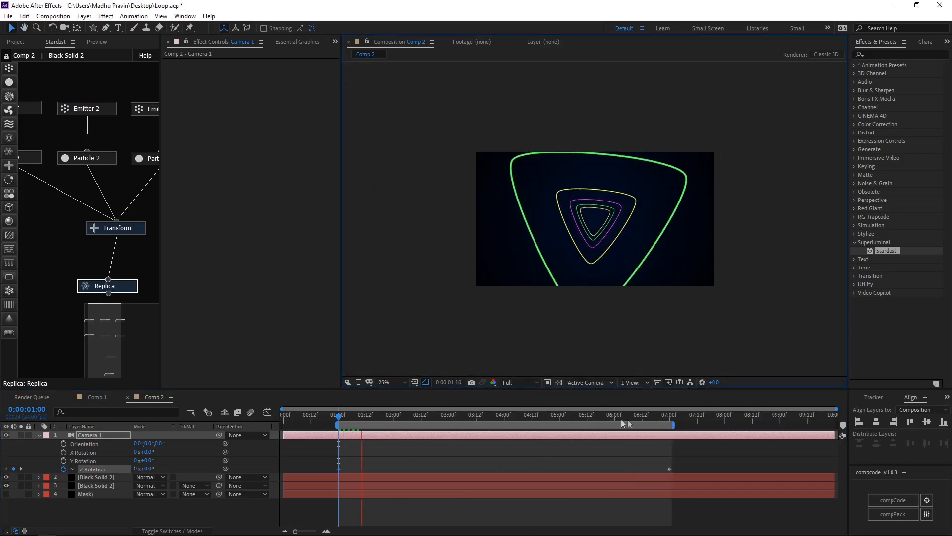
click(626, 416)
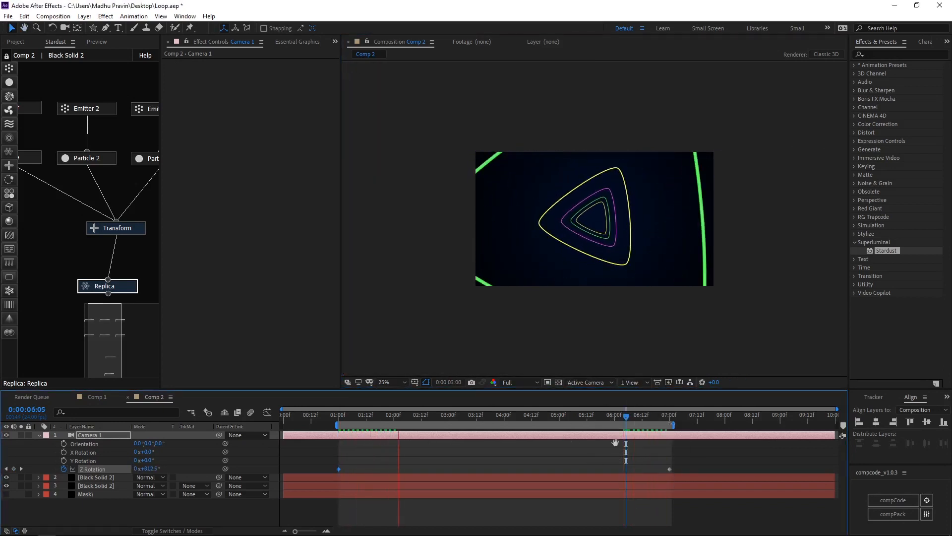
click(633, 418)
Set the Replica node's Replicates to 2, check the start of the loop, and collapse the solid layer's properties.
click(119, 289)
scroll(225, 266, down, 3)
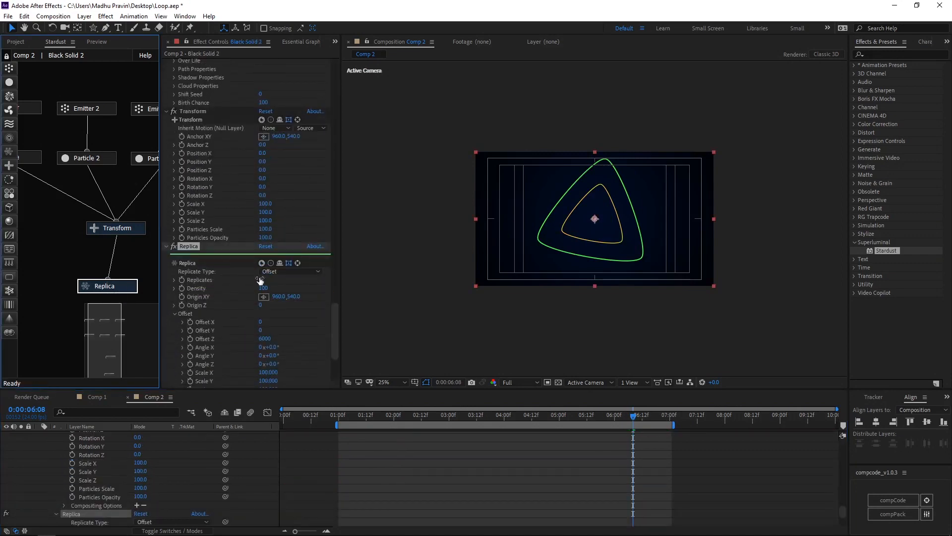
click(260, 280)
text(2)
key(Return)
click(608, 447)
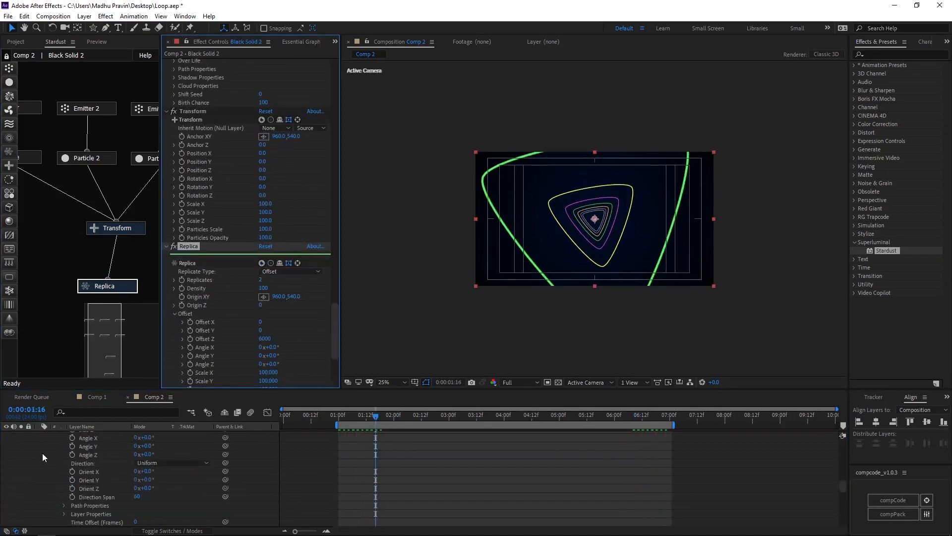
scroll(43, 453, up, 10)
click(40, 477)
click(90, 508)
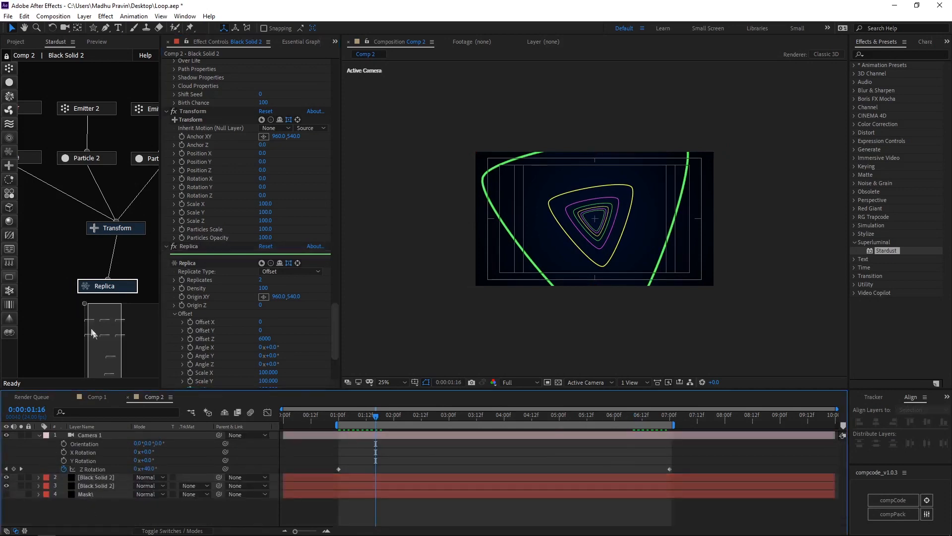
Add a new Emitter node beside the existing node tree and connect a new Particle node below it.
drag(91, 329, 130, 340)
click(9, 67)
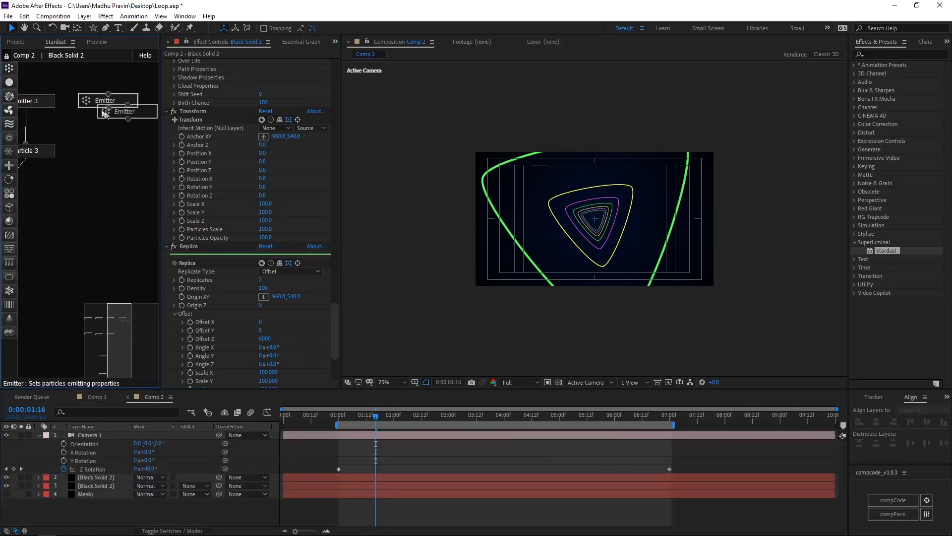
click(9, 83)
click(124, 163)
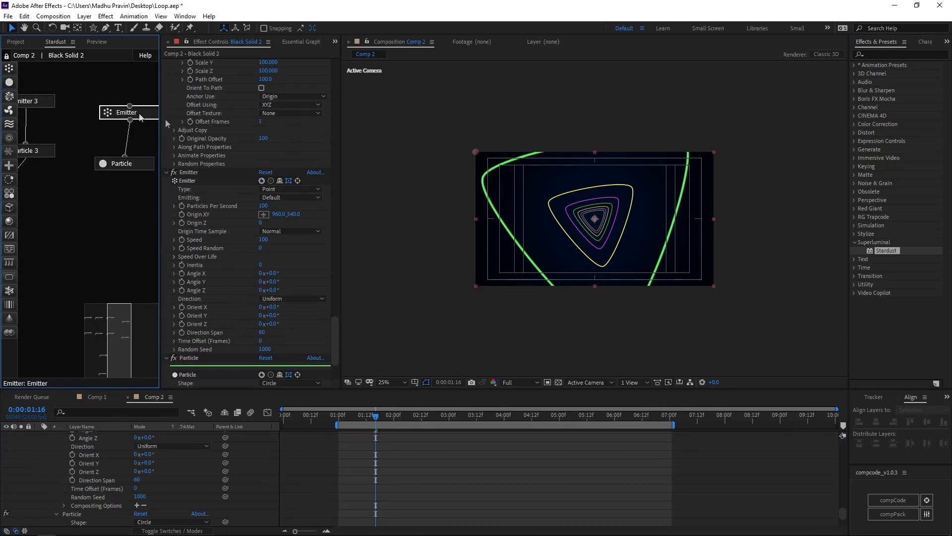
Set the new emitter's type to Box and show two views at 0:00:01:00.
click(272, 198)
click(292, 212)
click(338, 415)
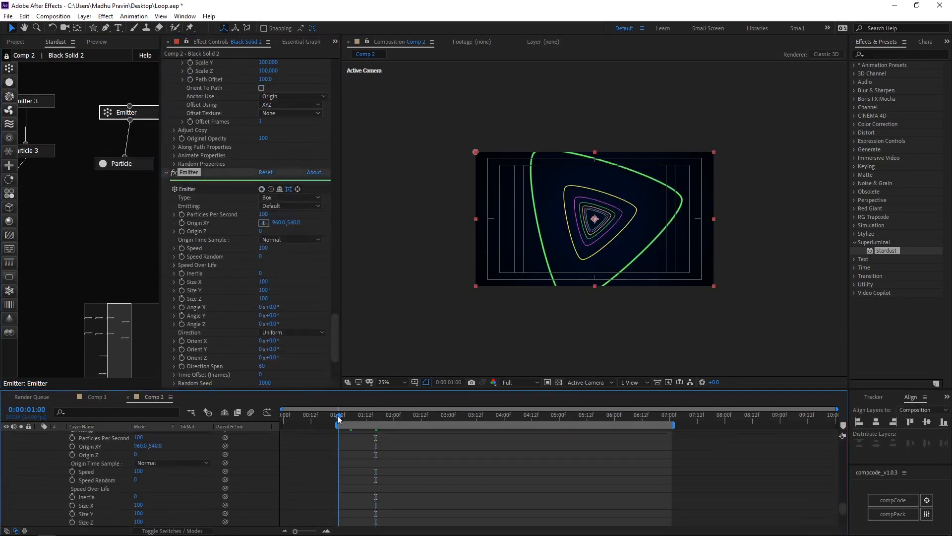
click(634, 382)
click(645, 405)
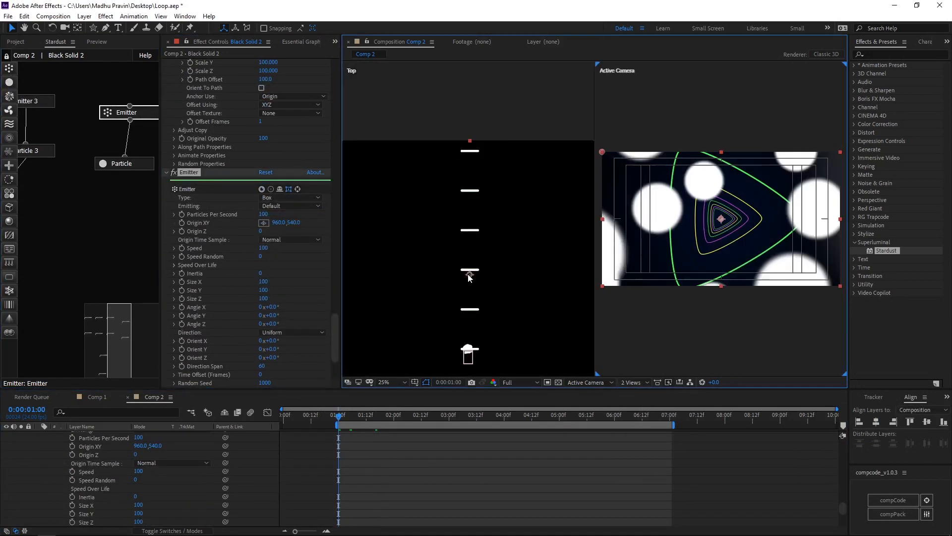
Set the box emitter's Speed to 0, Size X and Size Y to 500, and Size Z to 2000.
scroll(490, 315, up, 2)
click(263, 248)
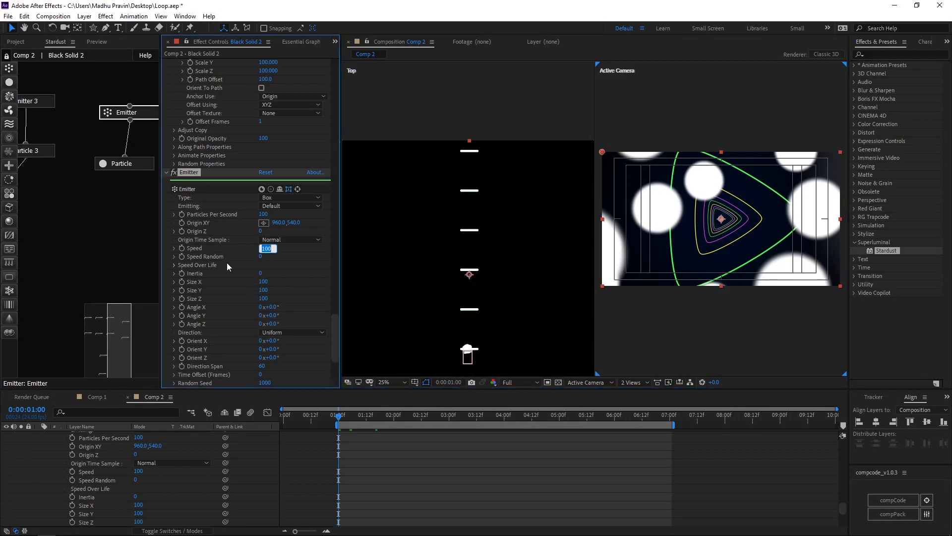
text(0)
key(Return)
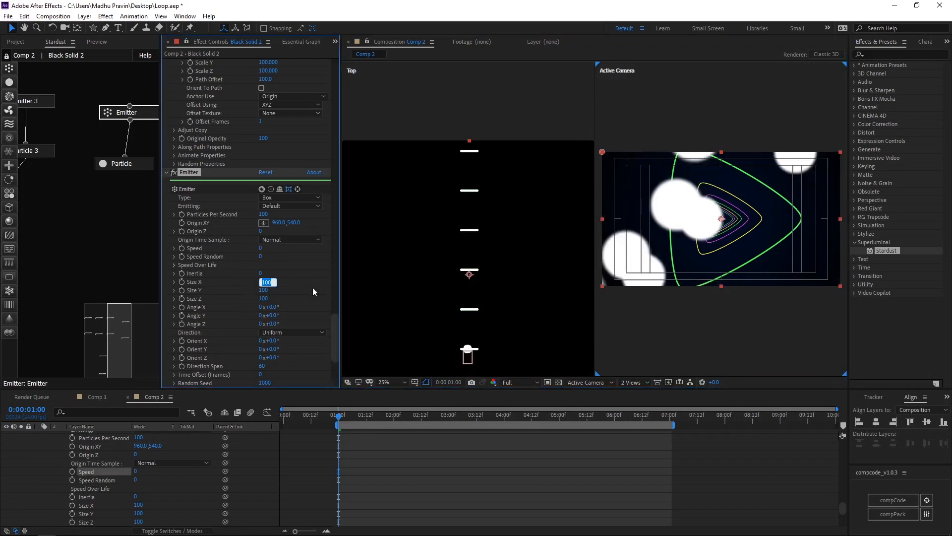
text(10)
text(0)
key(Tab)
text(500)
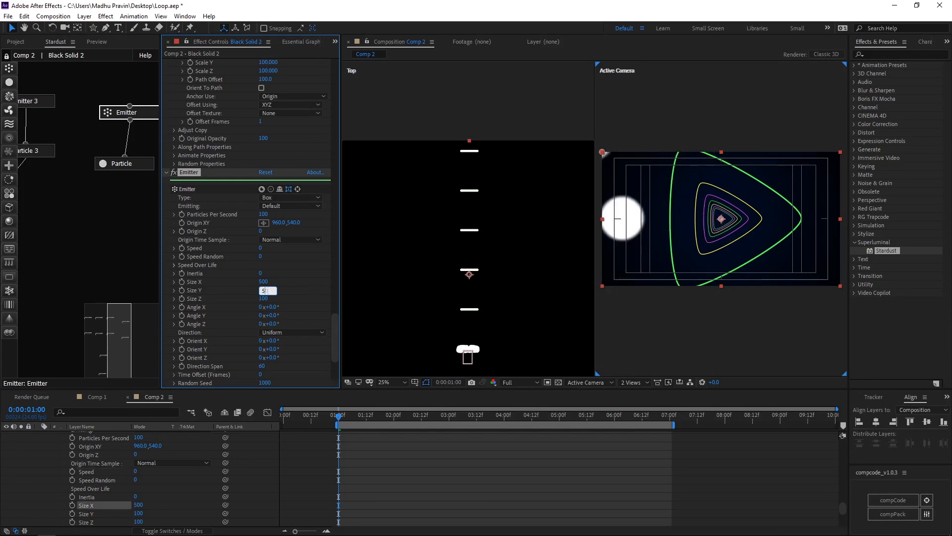
key(Tab)
text(2000)
key(Return)
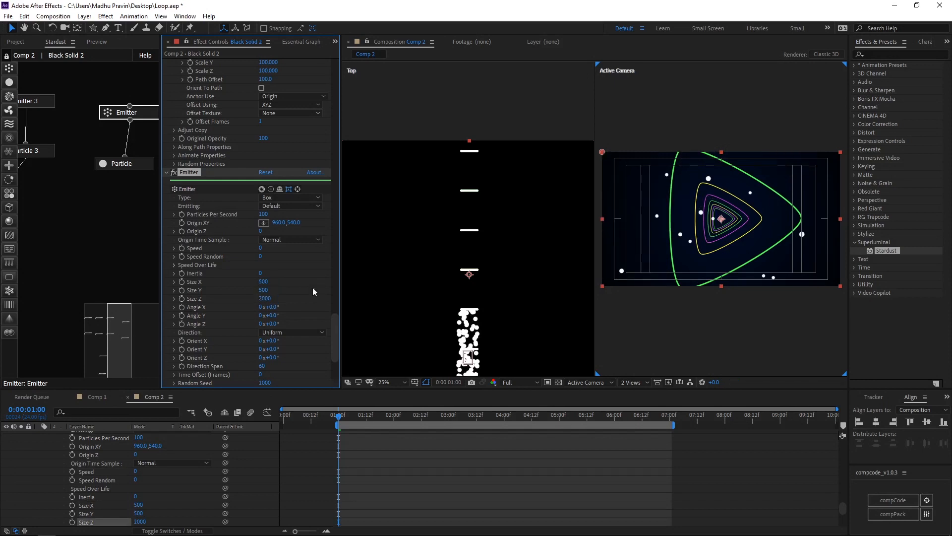
Set the new particle's Life to 10 seconds and its Particle Color to Random From Gradient.
scroll(233, 278, down, 2)
scroll(211, 287, down, 4)
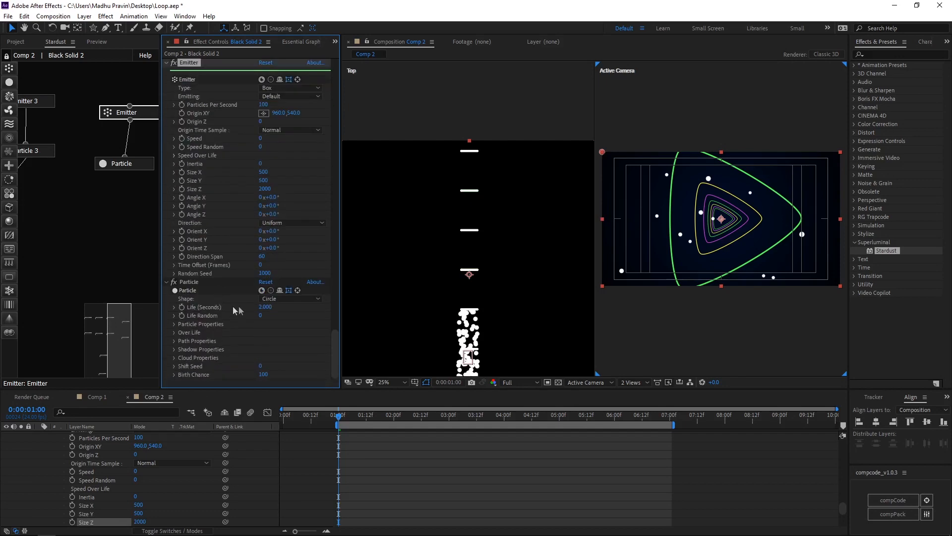
text(10)
key(Return)
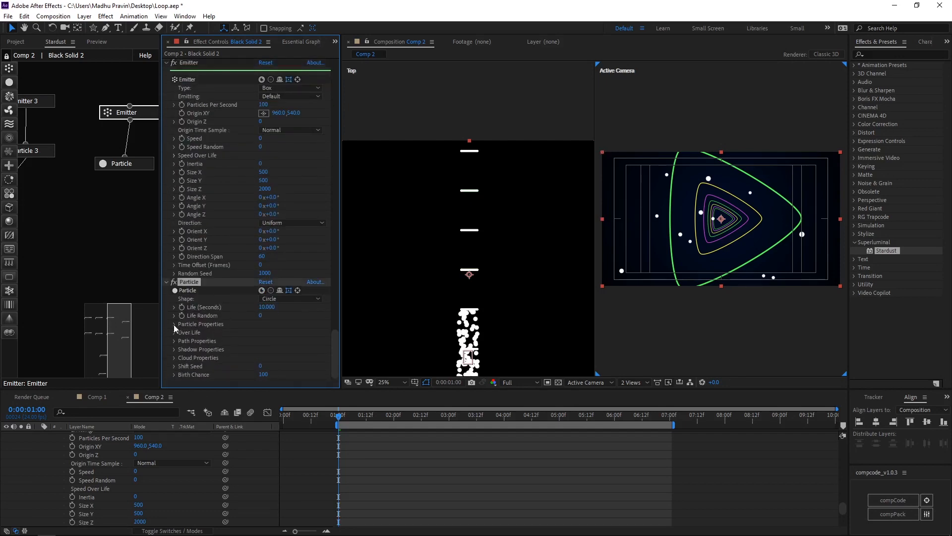
click(173, 324)
scroll(213, 313, down, 5)
click(290, 290)
click(297, 323)
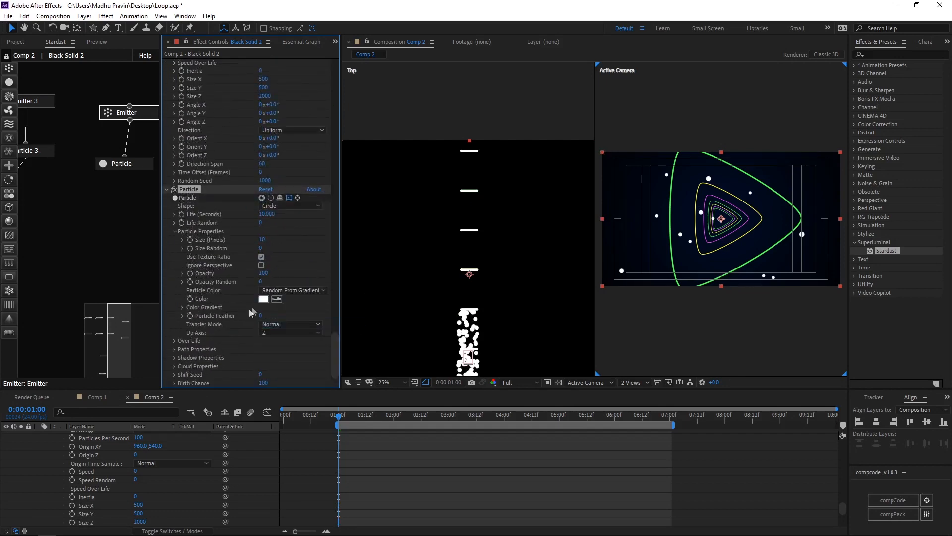
Apply the Color 02 preset to the particle's color gradient and remove its dark stop so red comes first.
click(182, 307)
click(277, 373)
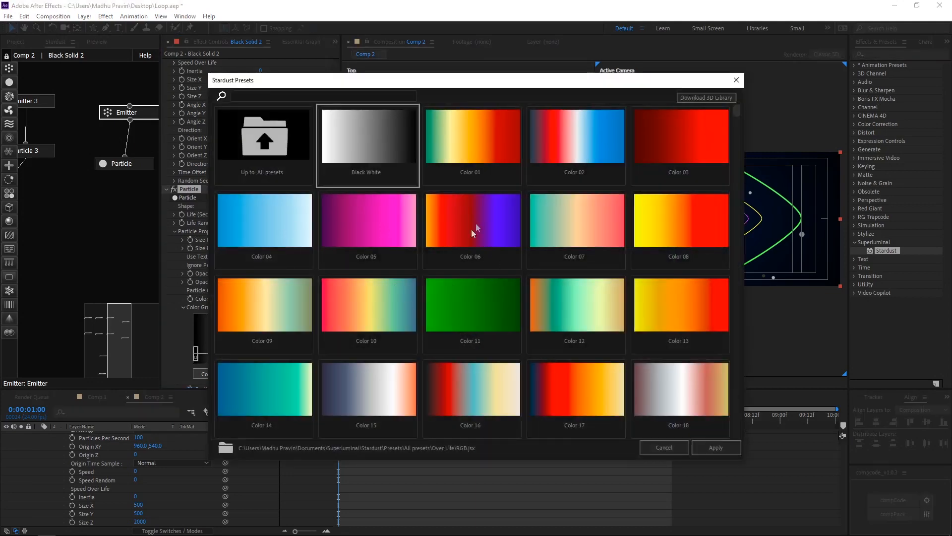
click(554, 164)
click(716, 447)
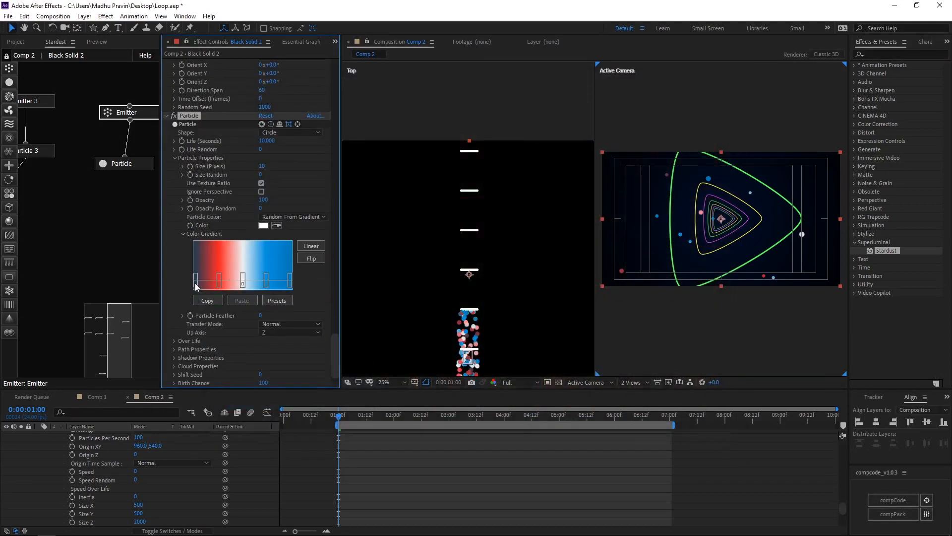
mouse_move(195, 283)
mouse_down()
mouse_move(198, 308)
mouse_move(197, 278)
mouse_up()
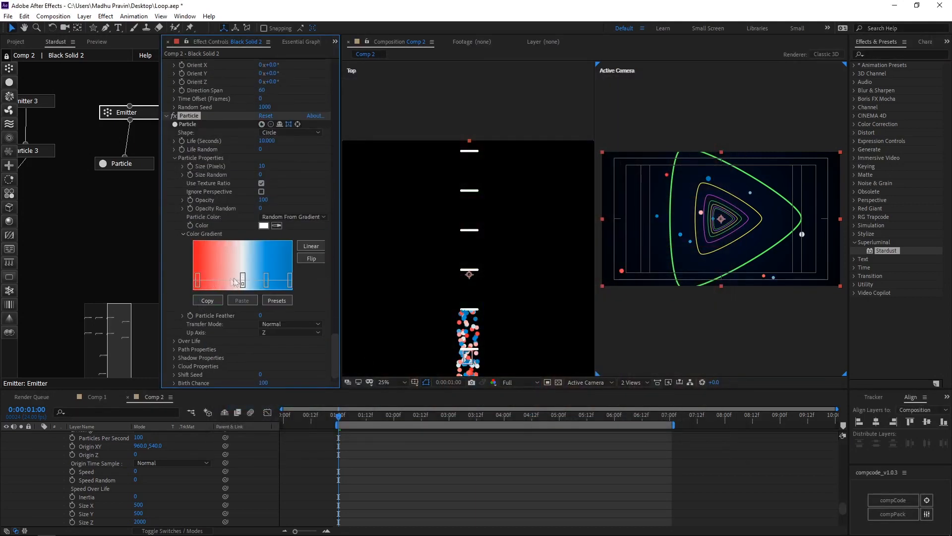
Recolor the gradient's white stop to bright green and its last blue stop to yellow.
double_click(243, 281)
drag(354, 342, 354, 367)
click(335, 281)
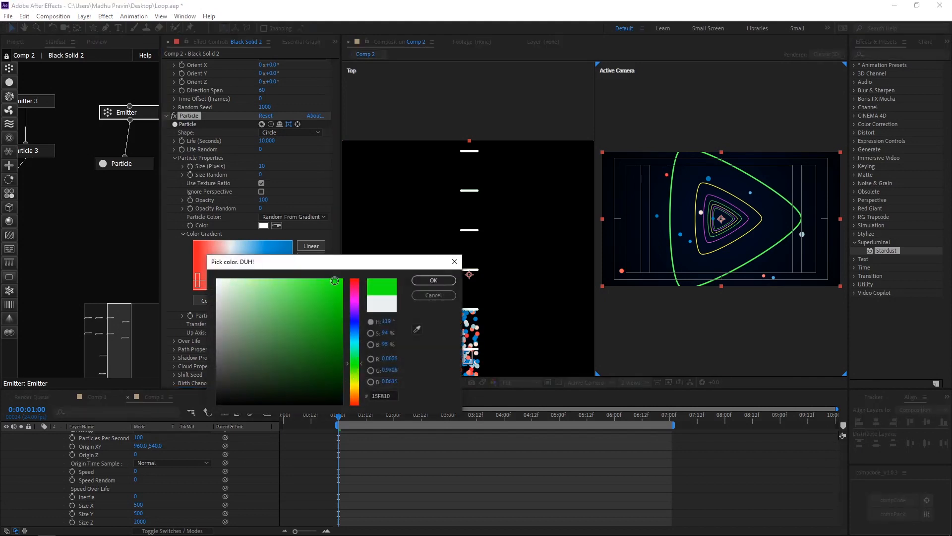
click(433, 280)
double_click(287, 280)
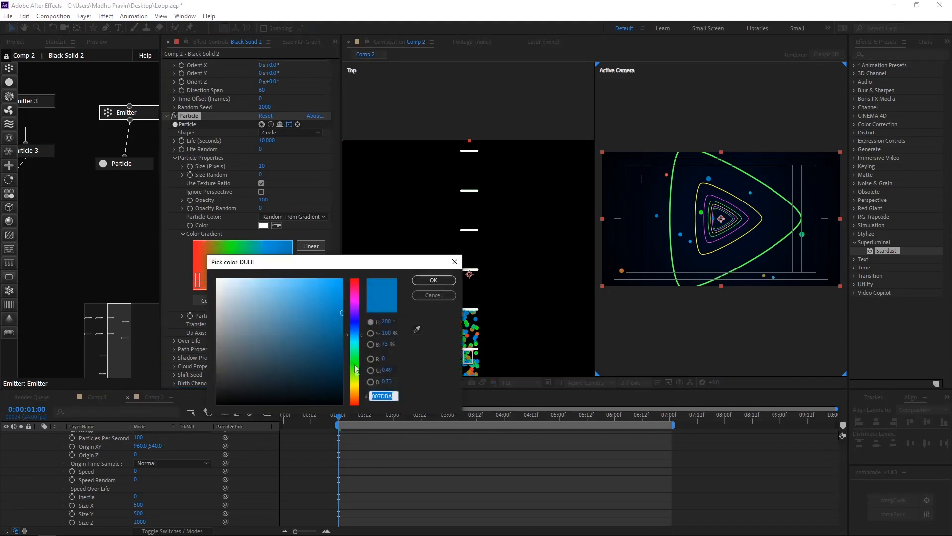
drag(355, 370, 354, 387)
click(430, 282)
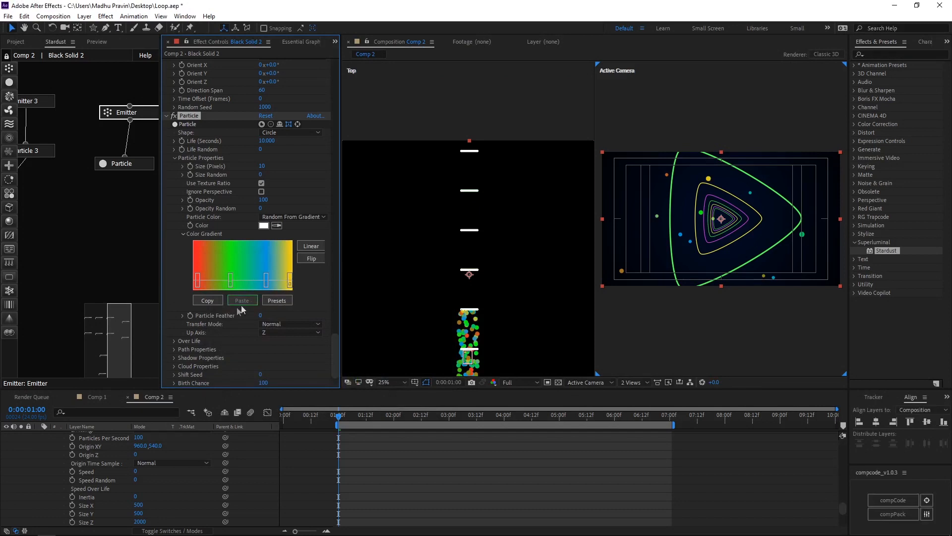
Set the particle's size to 5 pixels and its Transfer Mode to Add.
key(Return)
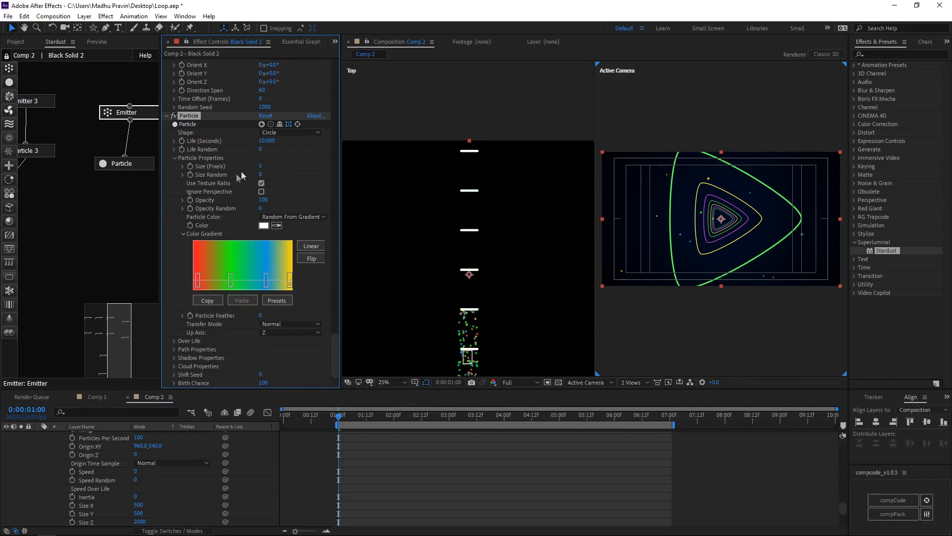
click(279, 328)
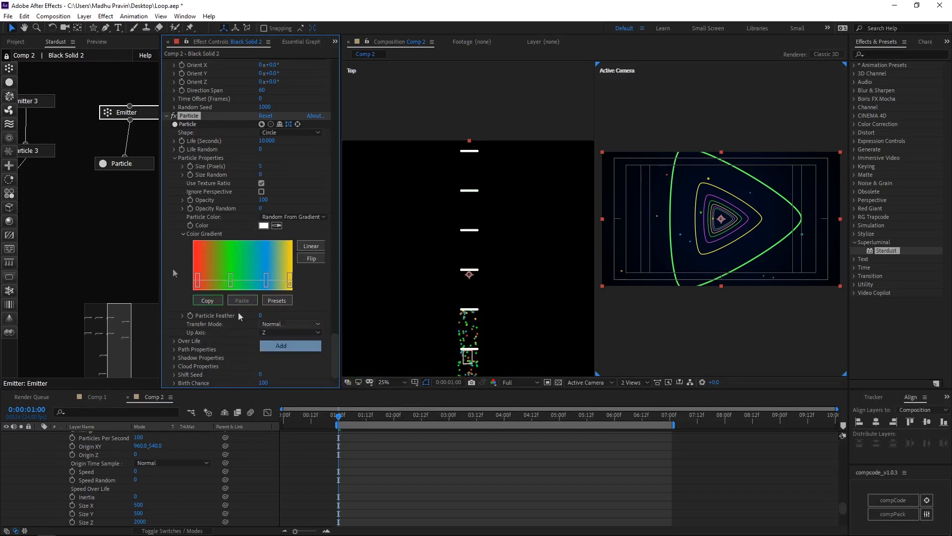
click(278, 337)
Add a Replica node below the new Particle node, with Offset Z set to 2 and Replicates raised to 94.
drag(9, 96, 113, 219)
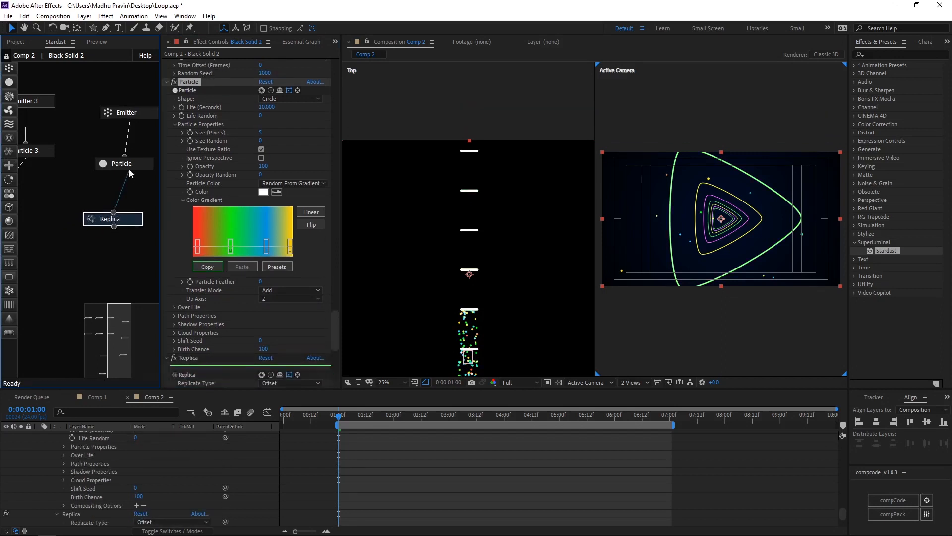
click(113, 219)
scroll(251, 299, down, 5)
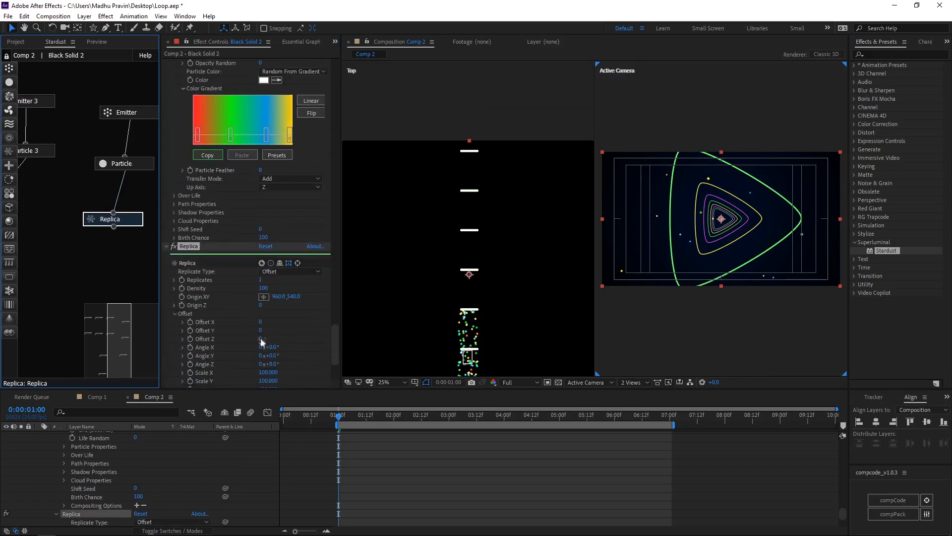
click(261, 340)
text(2)
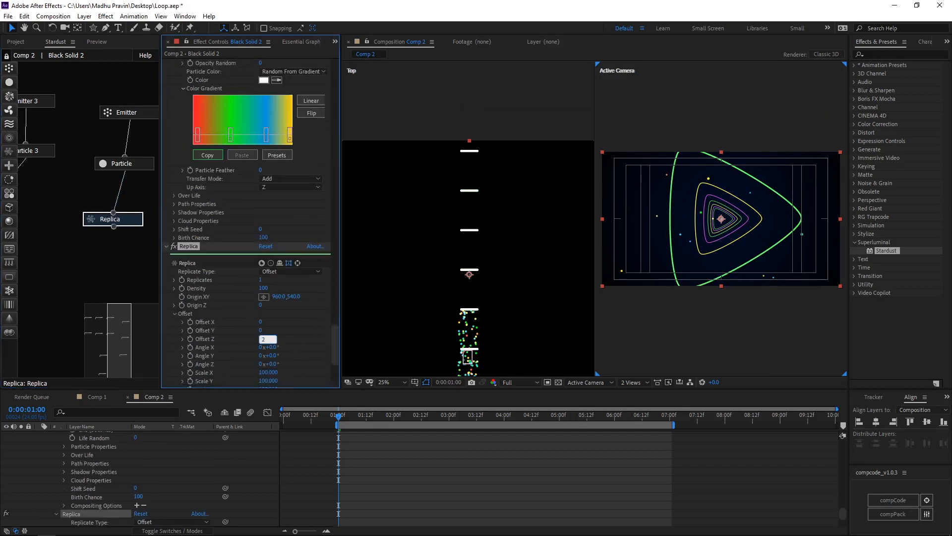
key(Return)
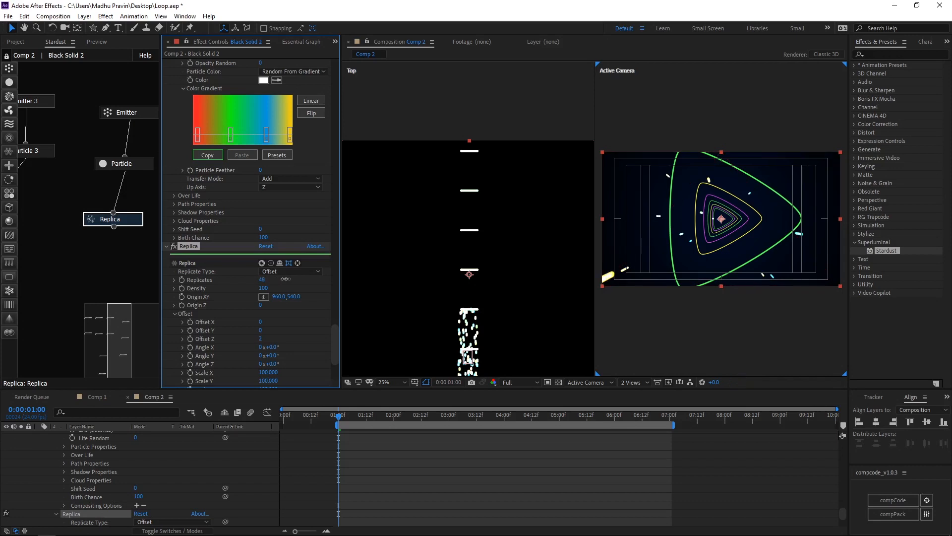
drag(276, 279, 307, 281)
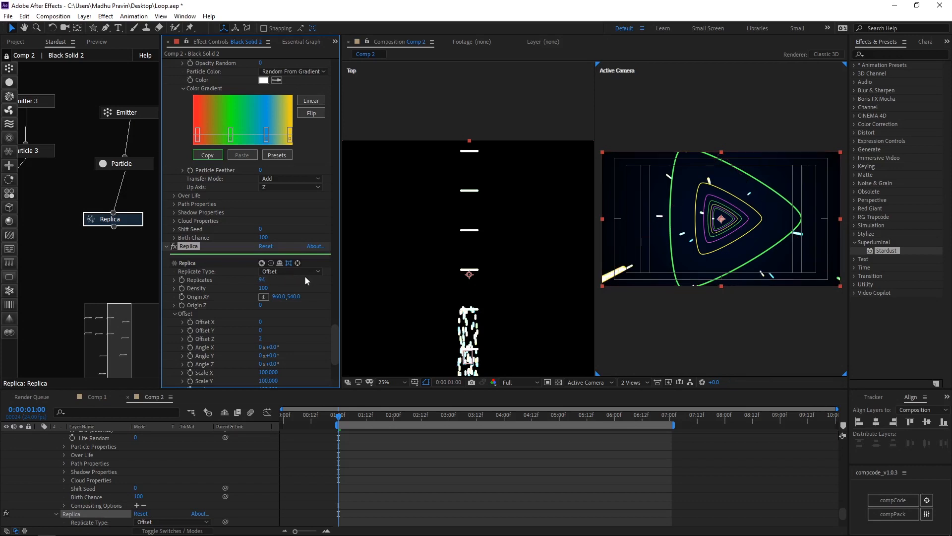
Set the Replica node's Replicates to 10 and its Offset Z to 6.
click(262, 280)
text(10)
key(Return)
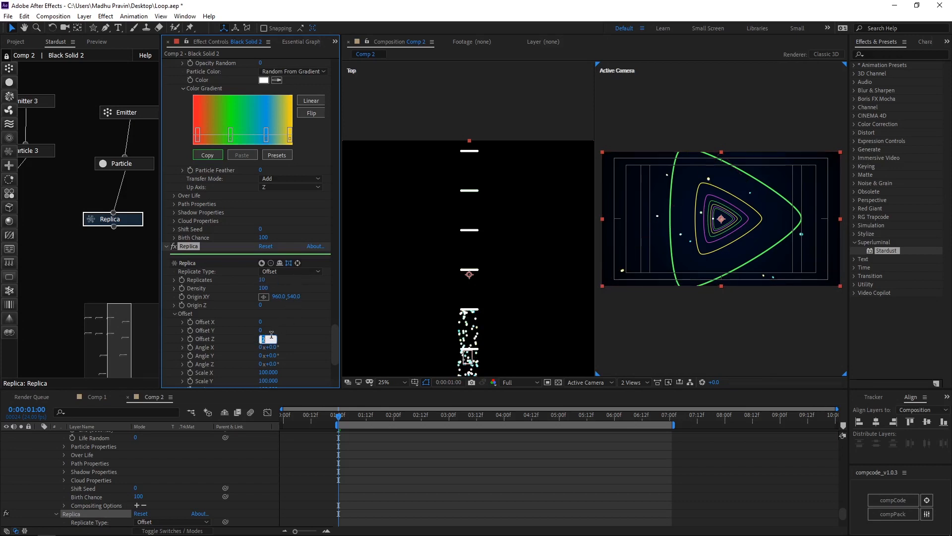
text(5)
key(Return)
mouse_move(263, 340)
mouse_down()
mouse_move(275, 339)
mouse_move(268, 344)
mouse_up()
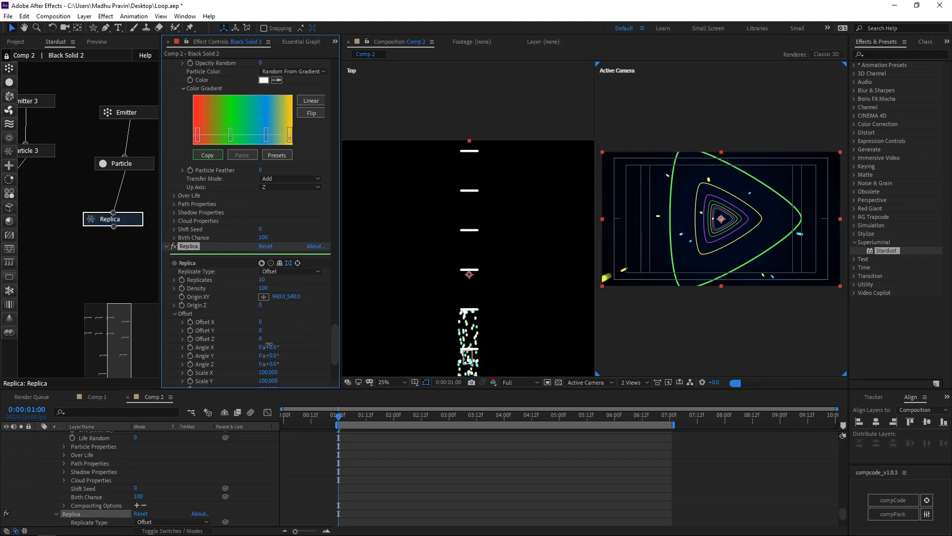
Raise the Replica's Replicates to 12 while viewing only the active camera, and return to two horizontal views.
click(632, 381)
click(643, 400)
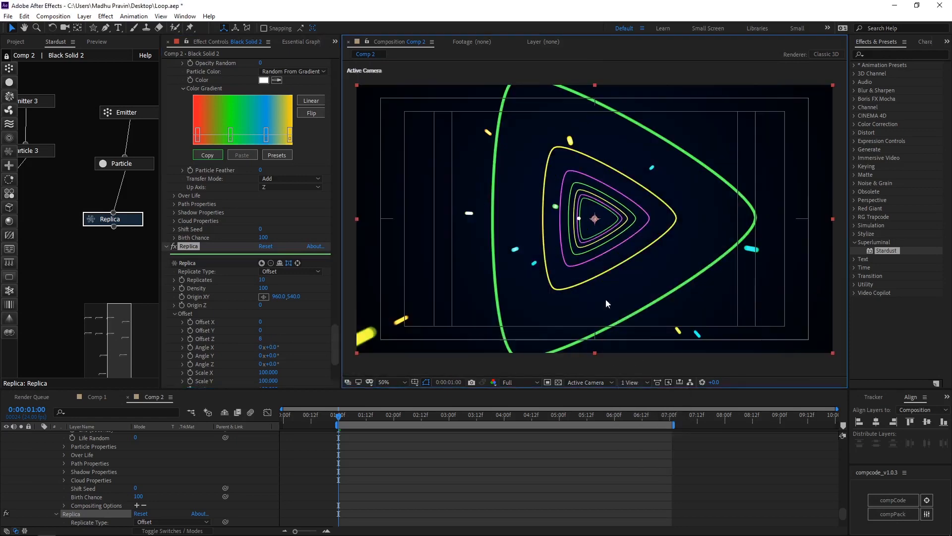
drag(262, 279, 272, 280)
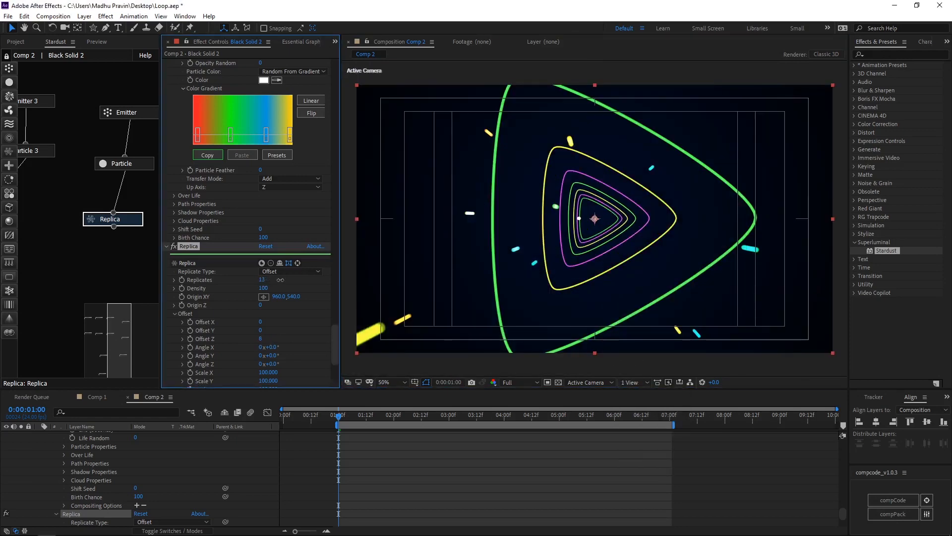
click(644, 382)
click(638, 410)
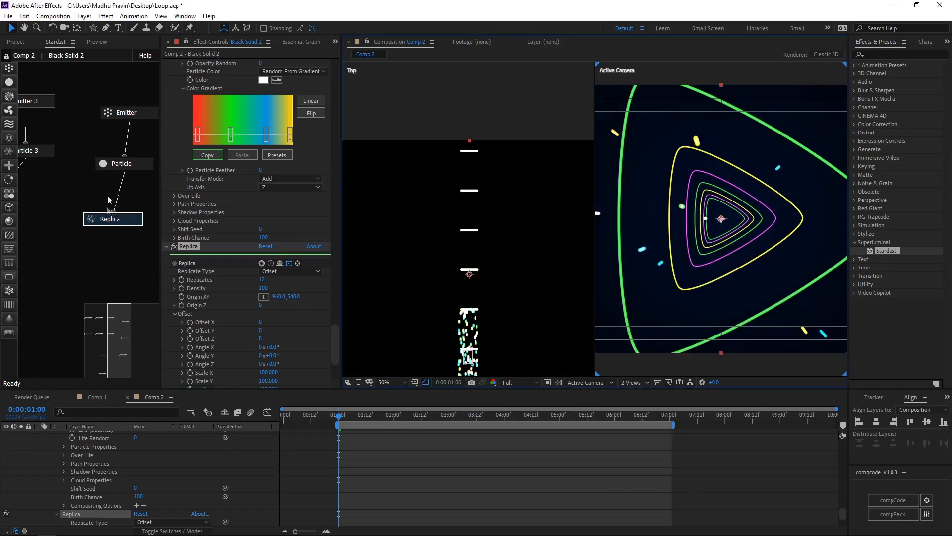
Add a second Replica node below the first, with Offset Z set to 2000 and Replicates set to 6.
drag(9, 152, 109, 260)
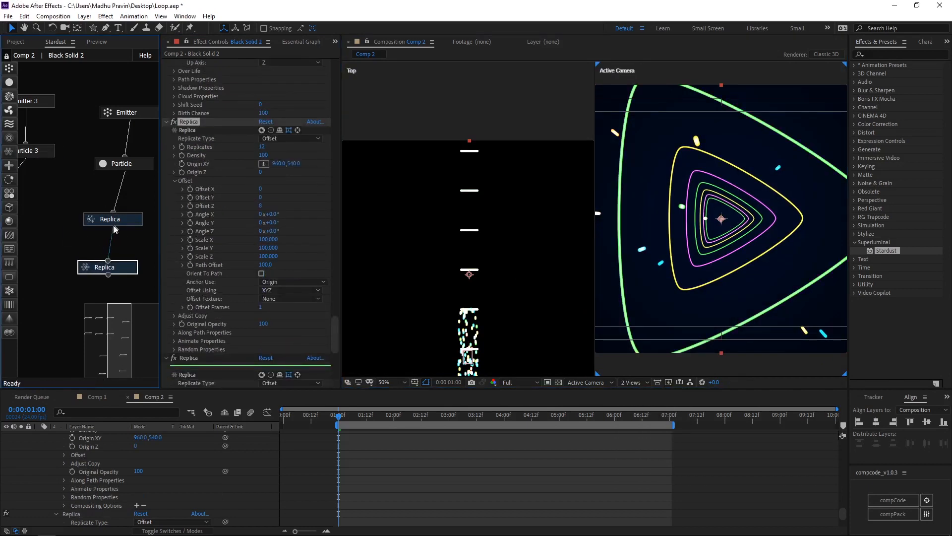
scroll(228, 282, down, 5)
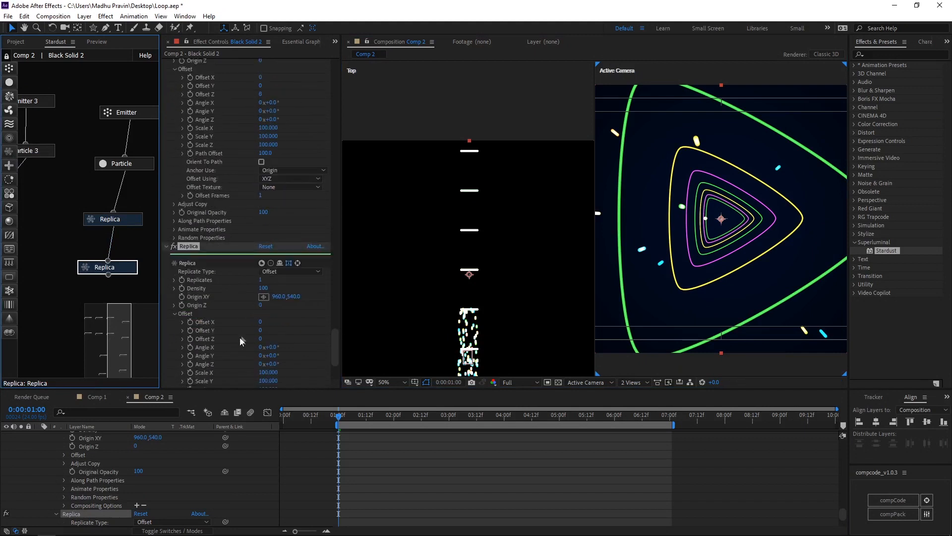
click(260, 339)
text(2000)
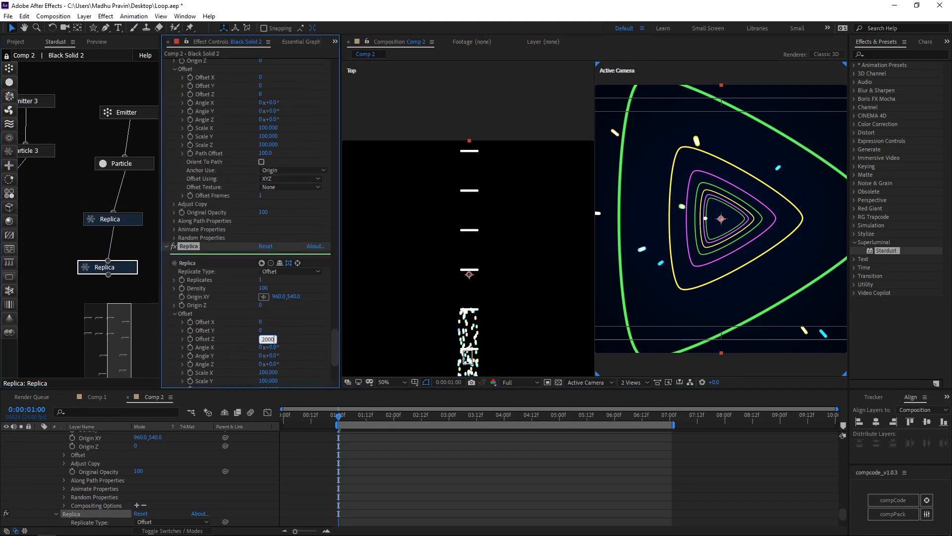
key(Return)
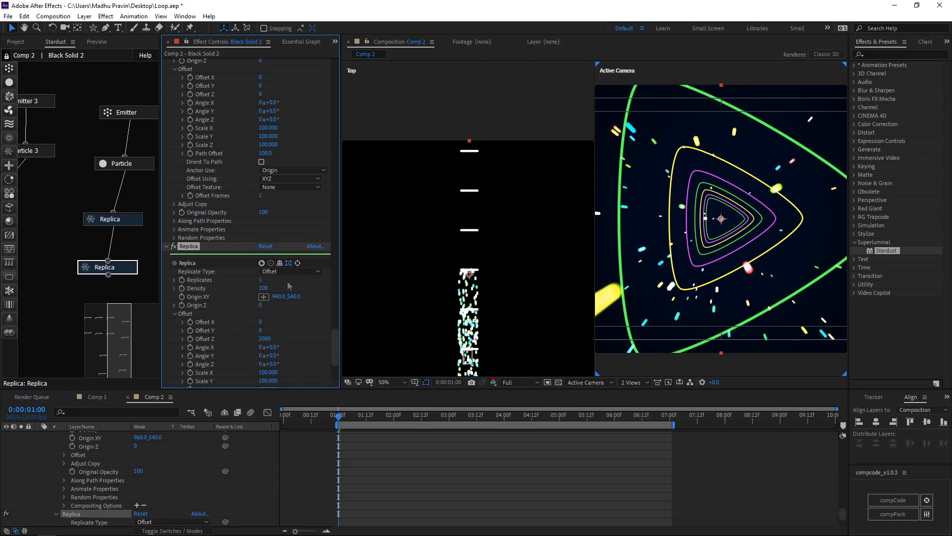
click(261, 279)
text(6)
key(Return)
Preview the replicated particles in a single active camera view, checking the frame at 0:00:06:12.
click(637, 384)
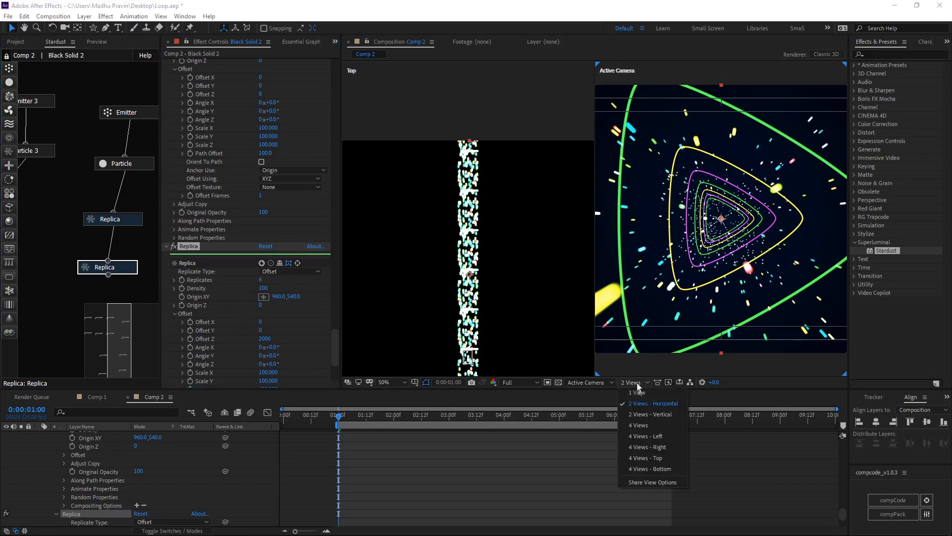
click(638, 392)
drag(610, 415, 641, 461)
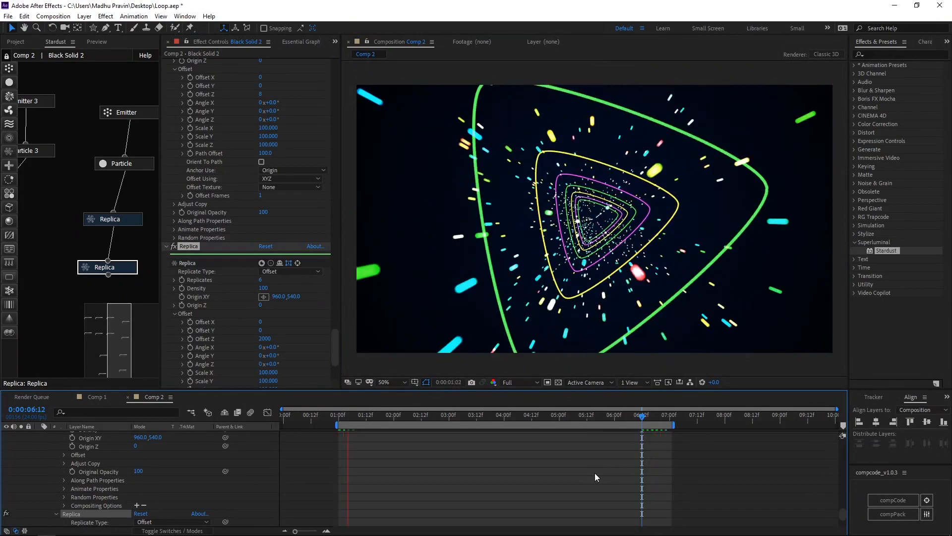
click(633, 383)
click(468, 457)
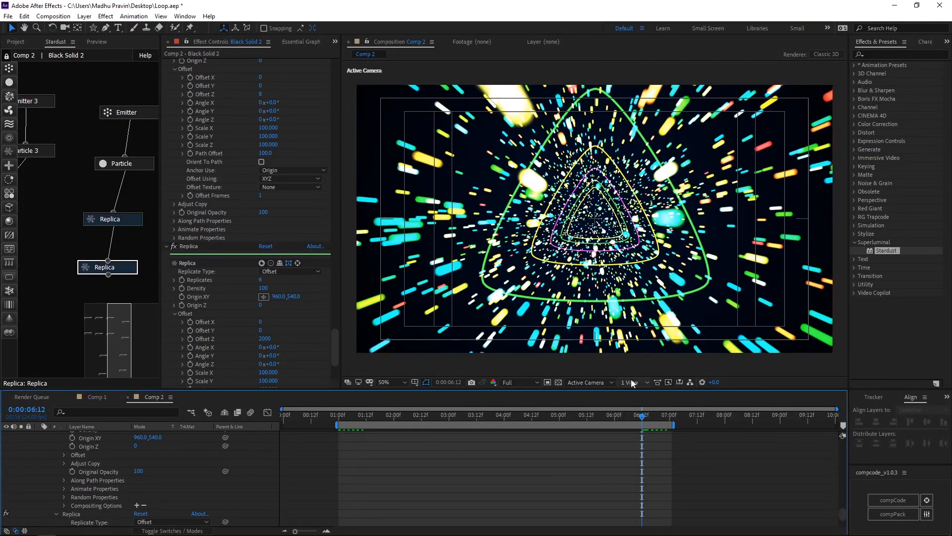
Disable the second Replica and examine the remaining particles from the top in a two-view horizontal layout.
click(173, 246)
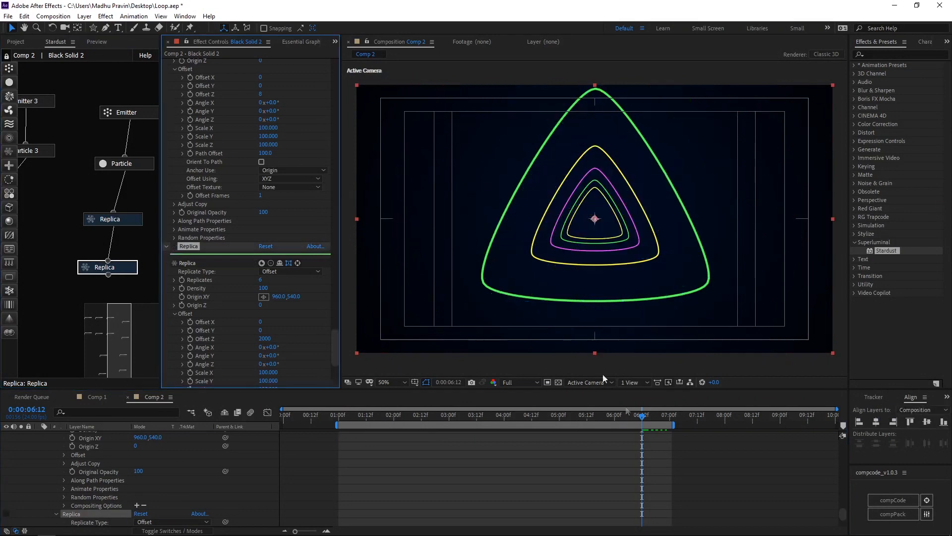
click(632, 382)
click(645, 412)
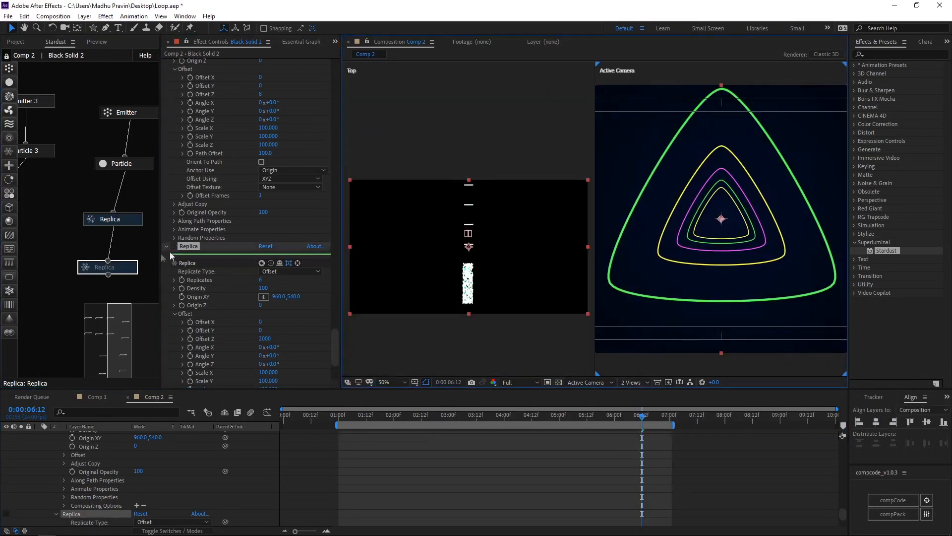
click(127, 224)
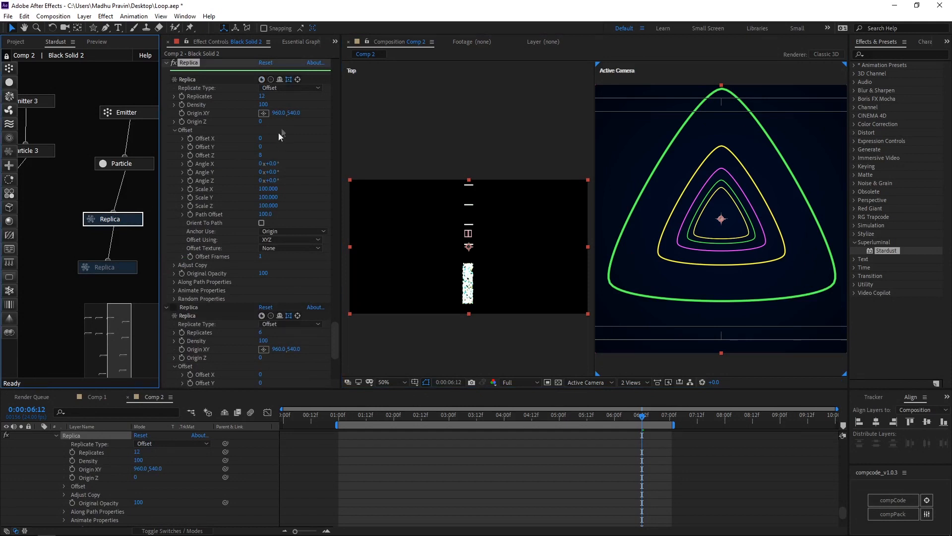
scroll(455, 278, up, 3)
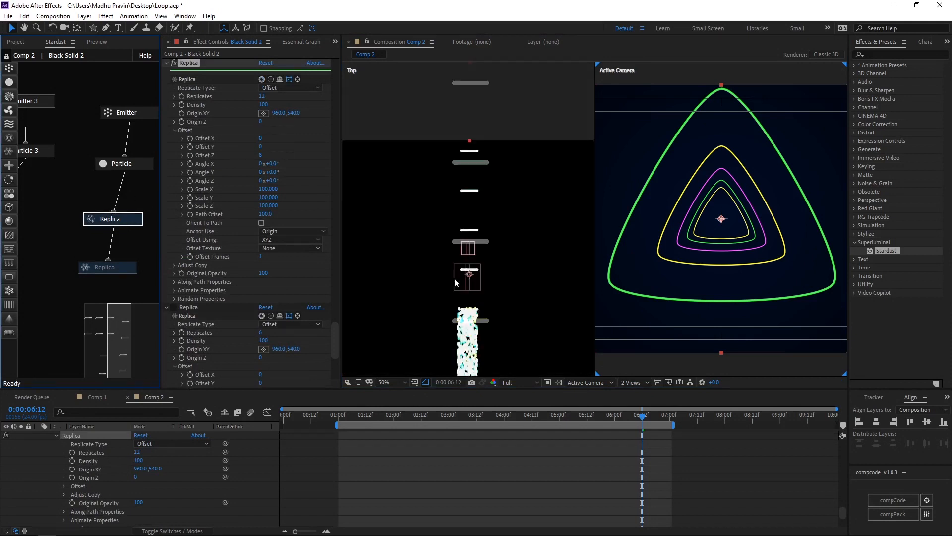
click(490, 293)
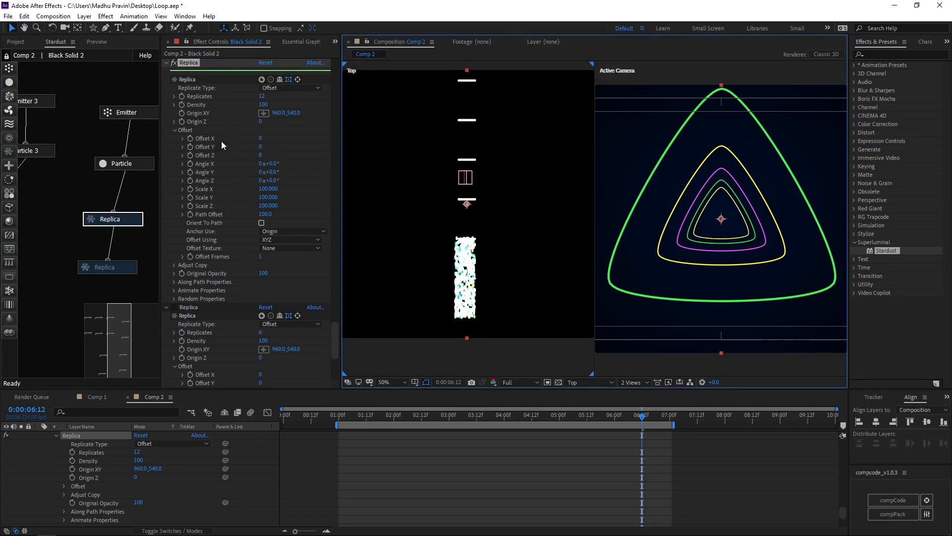
Set the particle emitter's Particles Per Second to 50 and check the composition at 0:00:01:00.
click(141, 113)
click(263, 105)
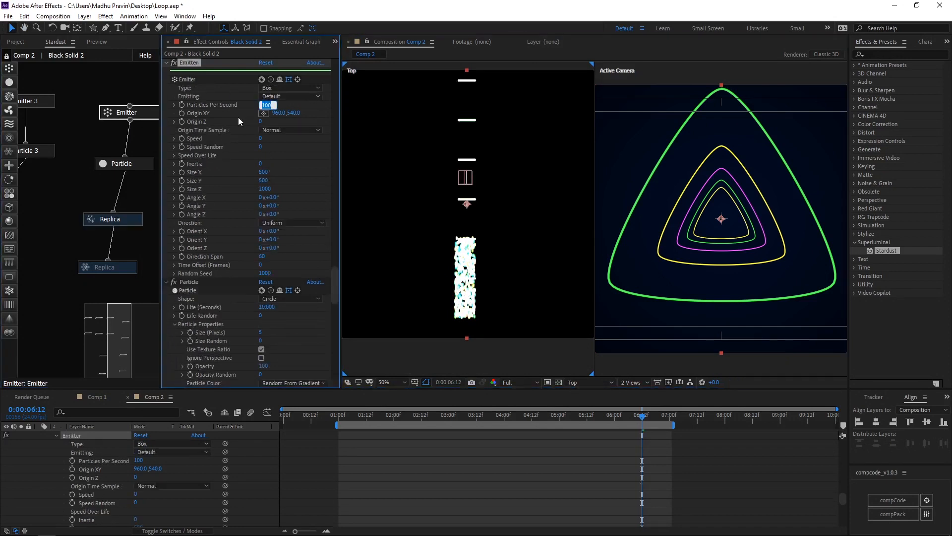
drag(396, 414, 338, 414)
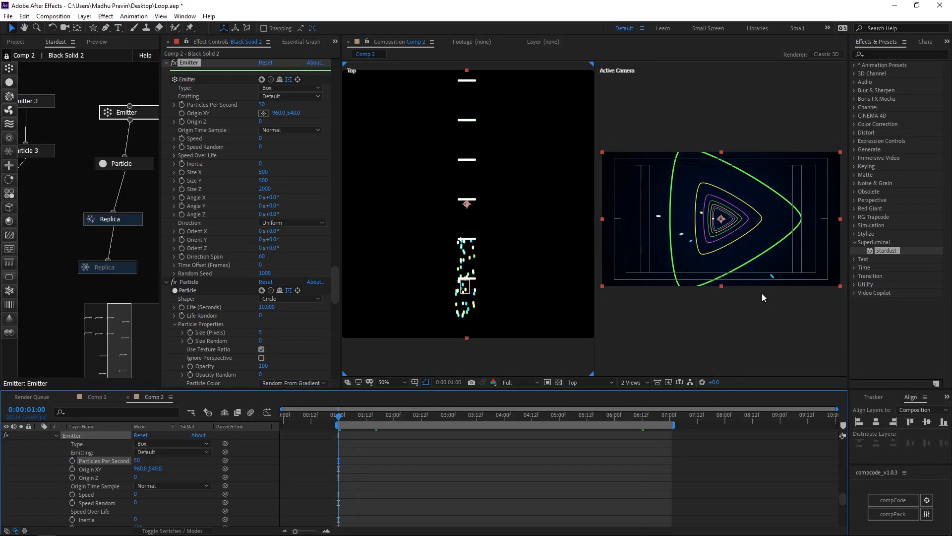
scroll(480, 293, up, 2)
scroll(480, 293, down, 2)
Re-enable the second Replica and preview the tunnel in a single active camera view.
click(105, 267)
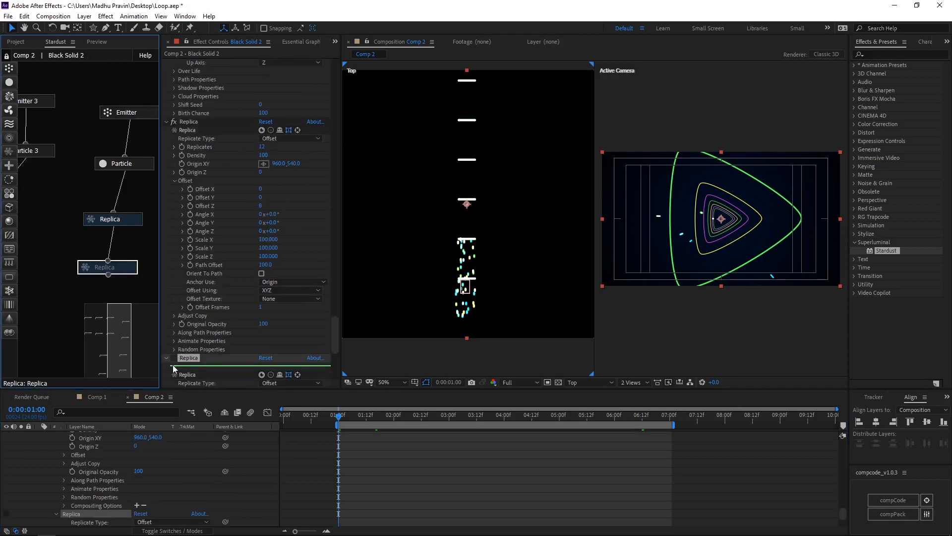
click(172, 357)
scroll(484, 256, down, 2)
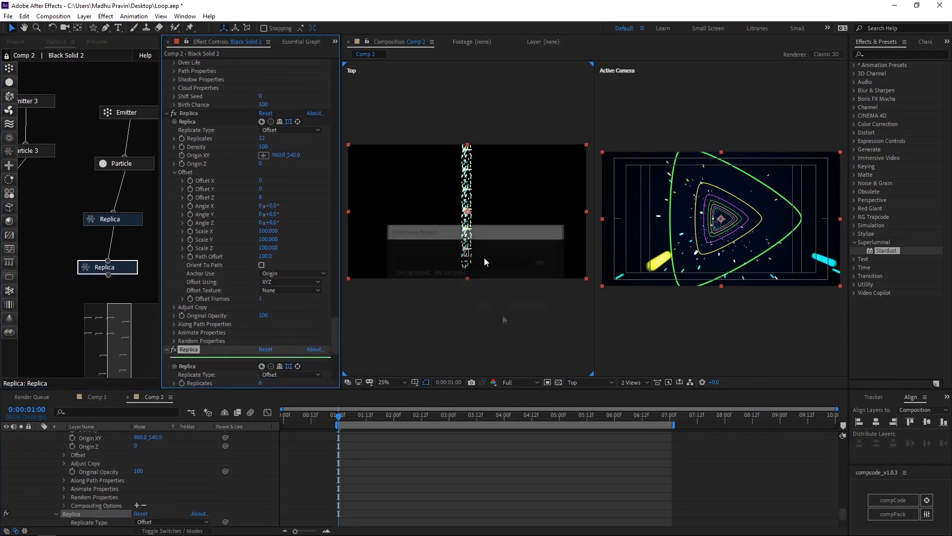
click(638, 393)
scroll(630, 323, up, 3)
scroll(630, 323, down, 1)
key(space)
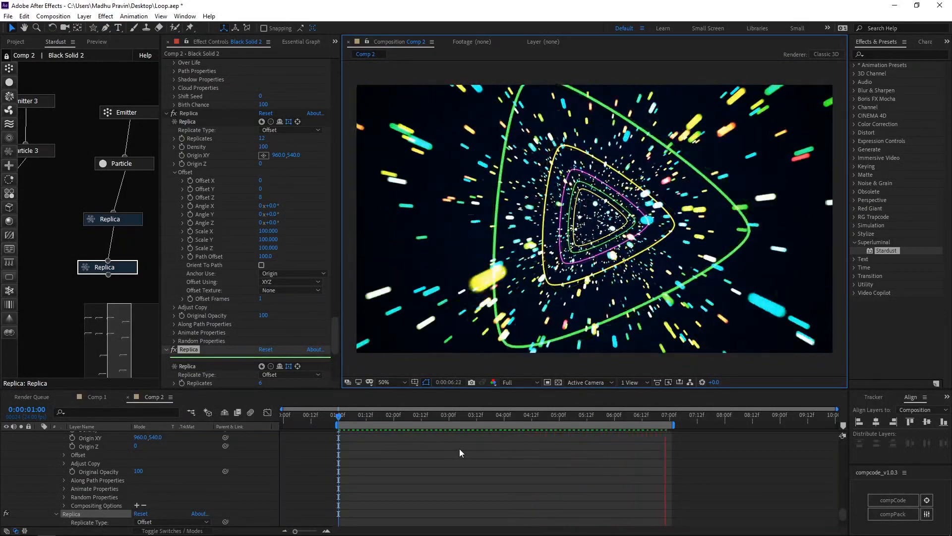
Change the particle emitter's Emitting mode to Once with Particles Per Second at 660, and preview the loop.
click(127, 112)
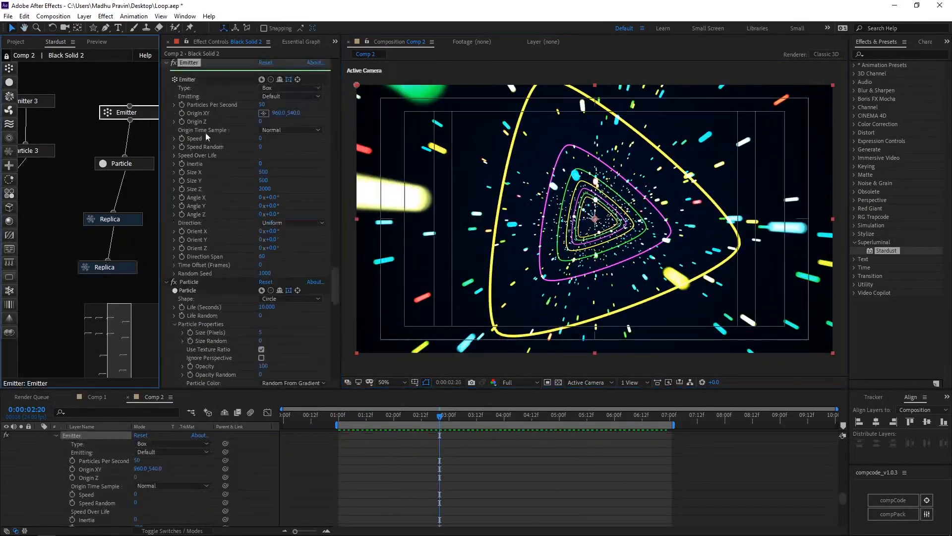
click(272, 96)
click(287, 117)
drag(262, 105, 290, 107)
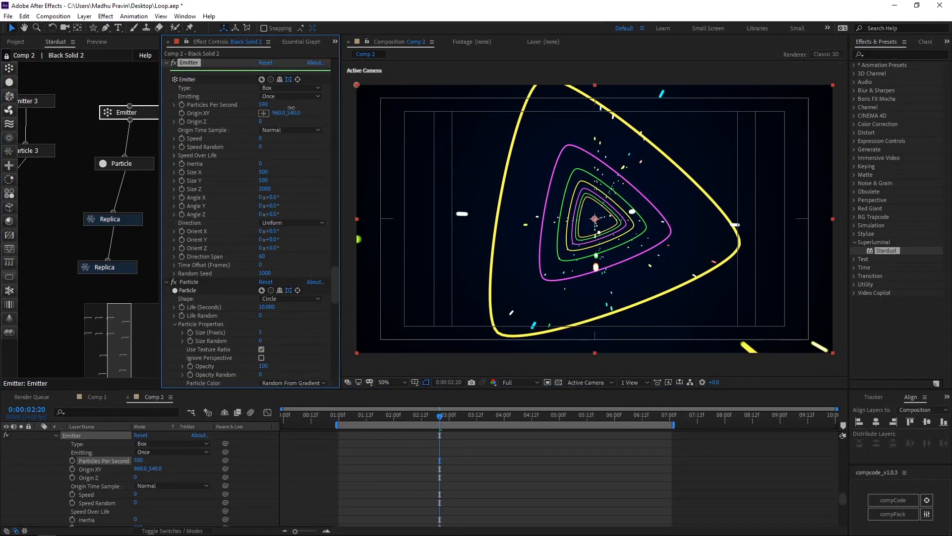
drag(365, 416, 612, 429)
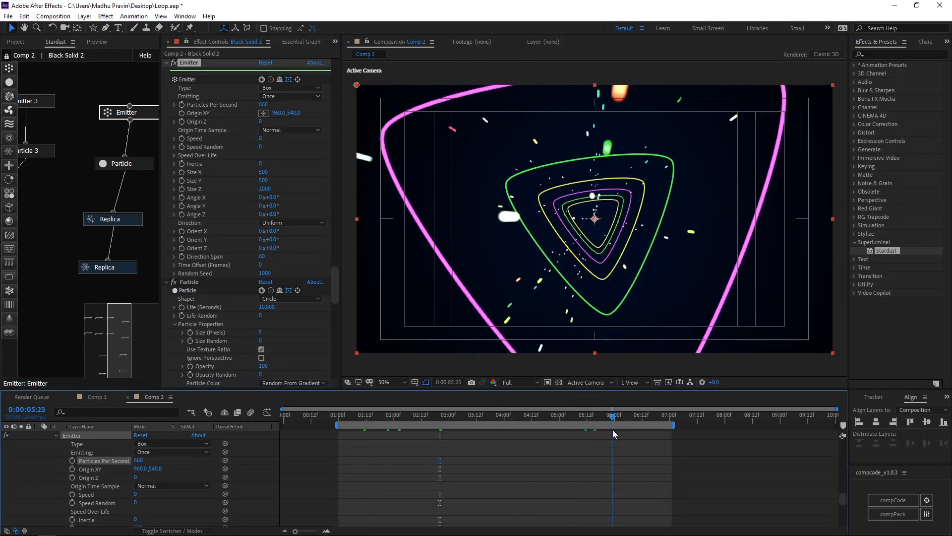
key(space)
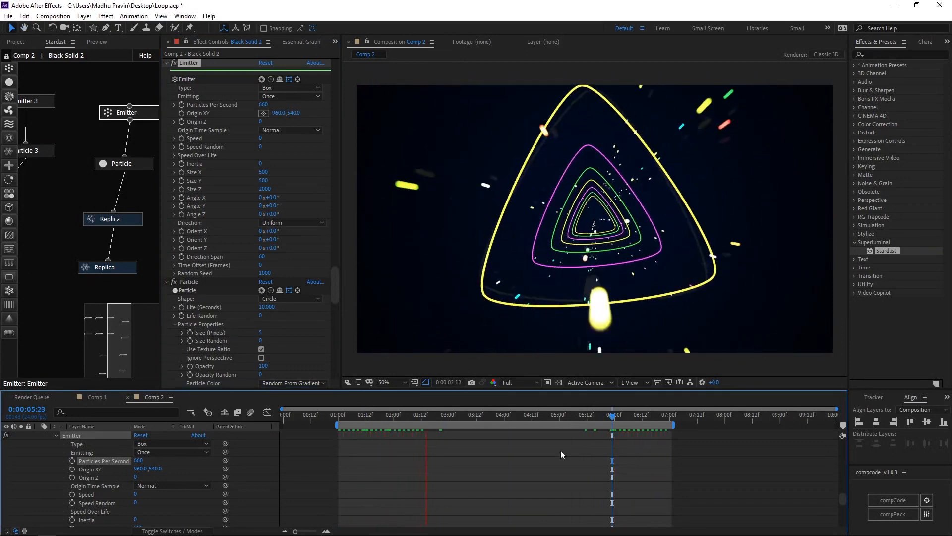
key(space)
Add an adjustment layer to the composition and place it at the top of the layer stack.
scroll(50, 452, down, 5)
scroll(45, 452, up, 5)
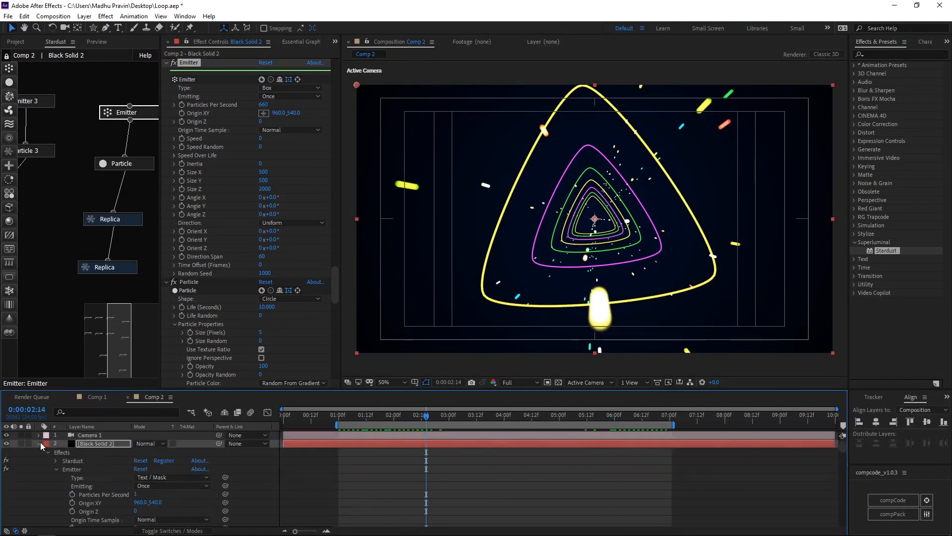
right_click(109, 475)
mouse_move(156, 368)
click(270, 446)
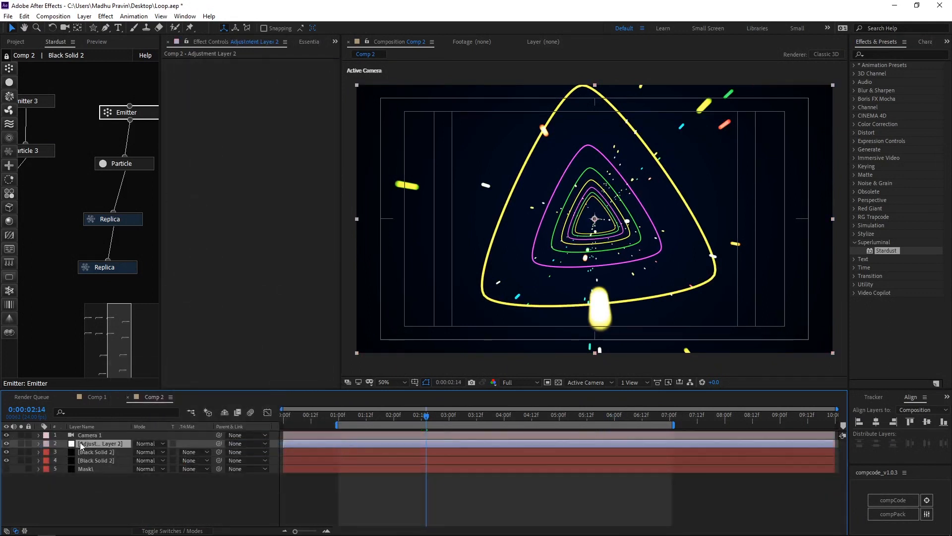
Apply Glow to the adjustment layer with threshold 74.9%, radius 68 and intensity 0.6, and preview the loop.
click(877, 53)
text(glow)
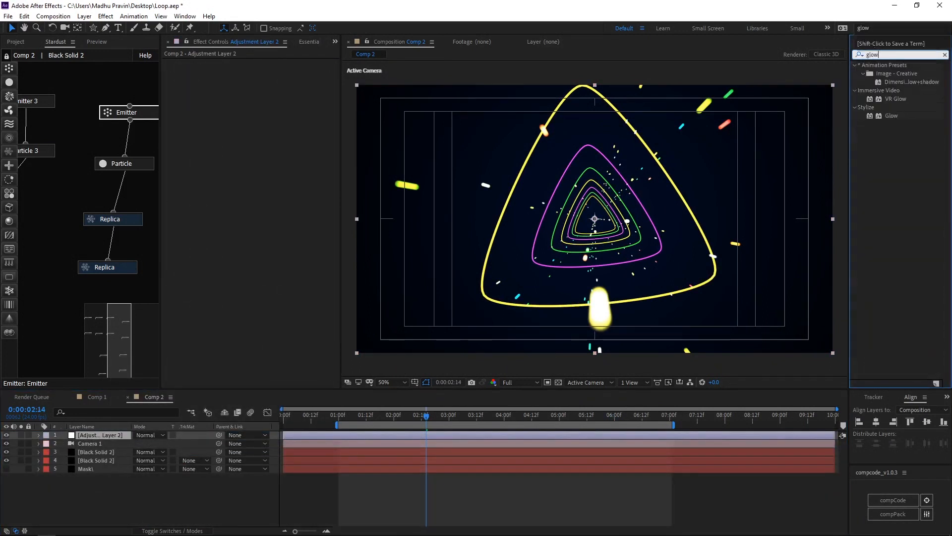
drag(888, 117, 127, 436)
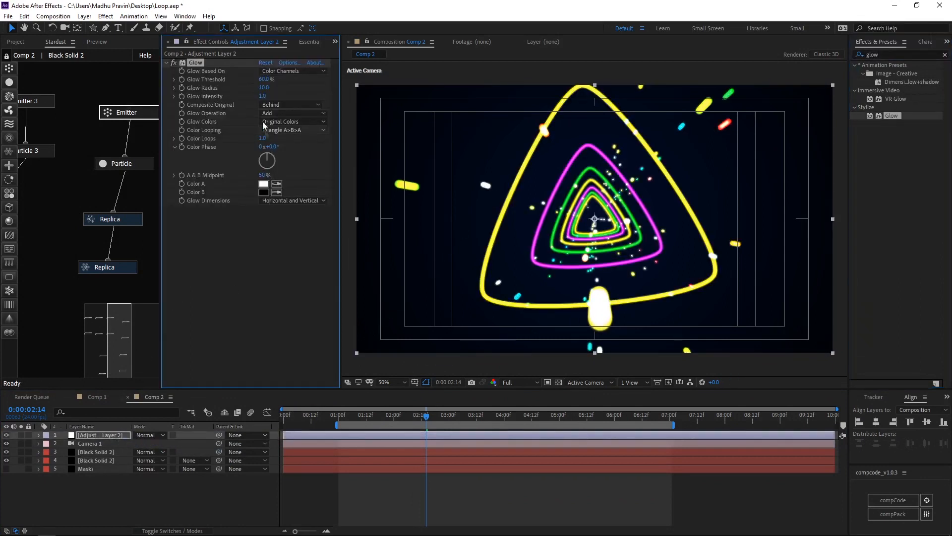
mouse_move(264, 87)
mouse_down()
mouse_move(290, 87)
mouse_move(246, 98)
mouse_move(266, 79)
mouse_move(283, 78)
mouse_move(261, 97)
mouse_up()
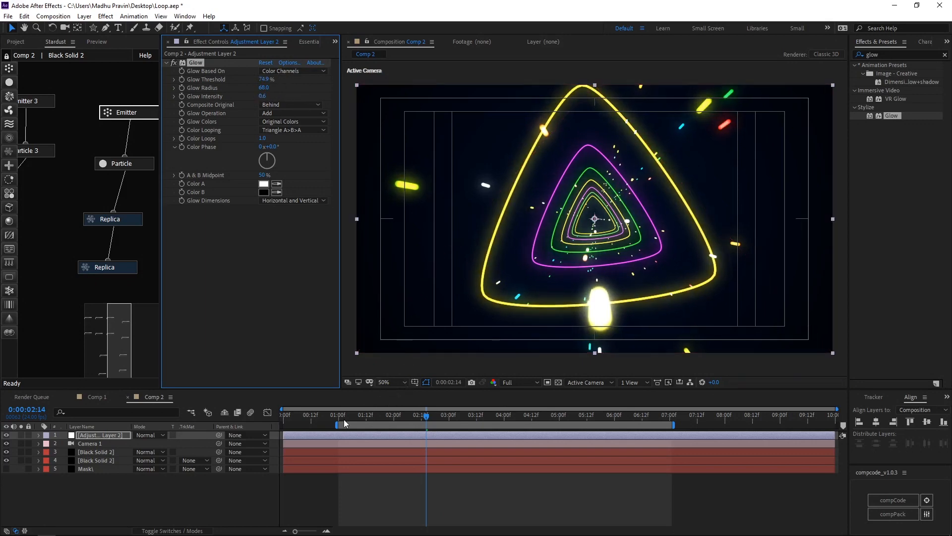
key(space)
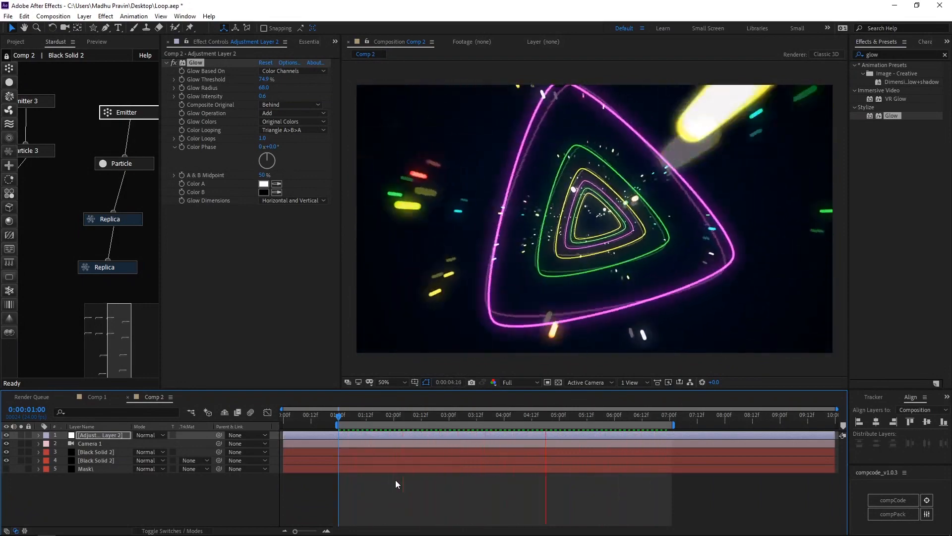
key(space)
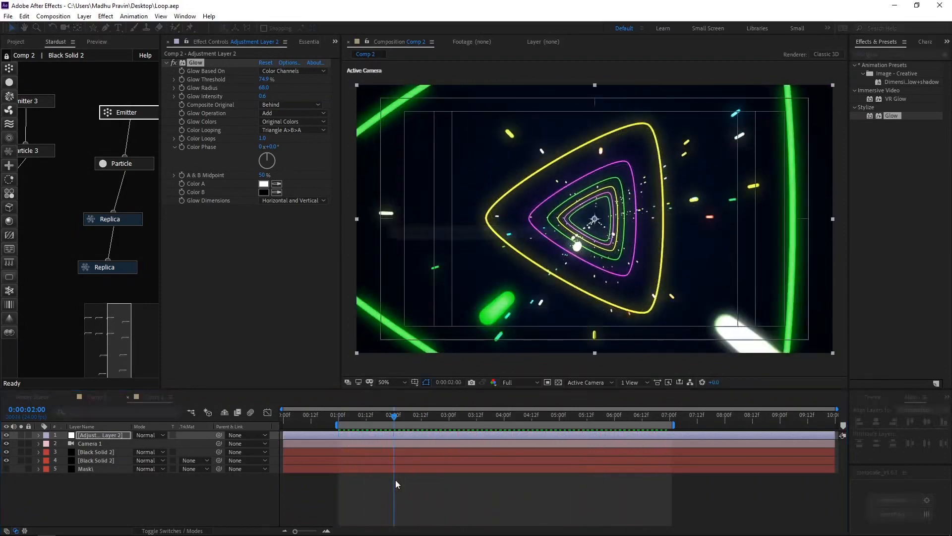